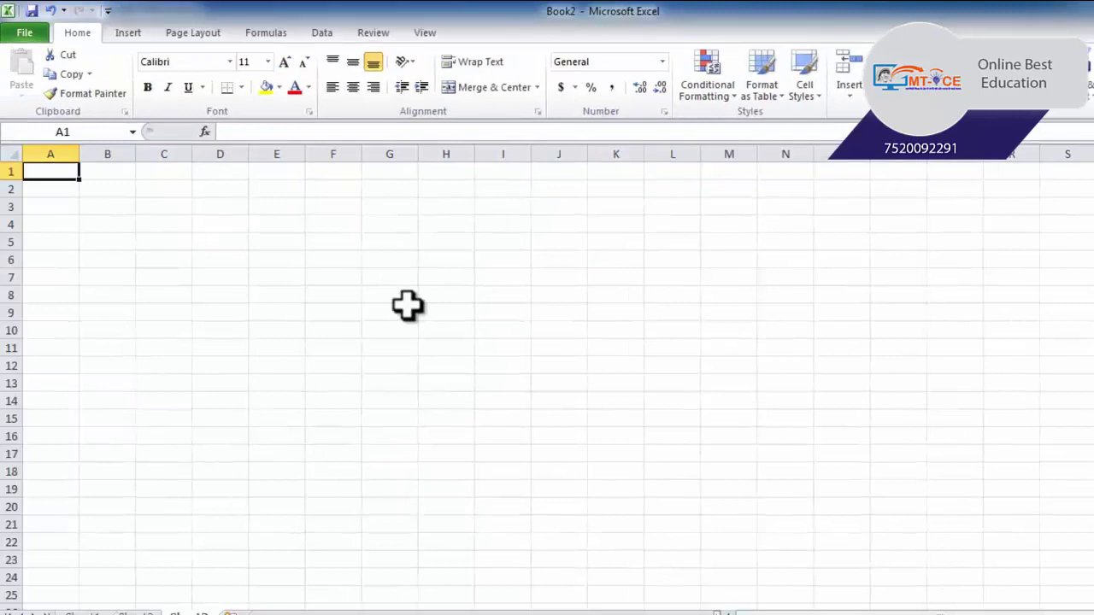
# Enter 1 in cell A1 and copy it down through A12 with the fill handle
pyautogui.write('1')
pyautogui.press('Return')
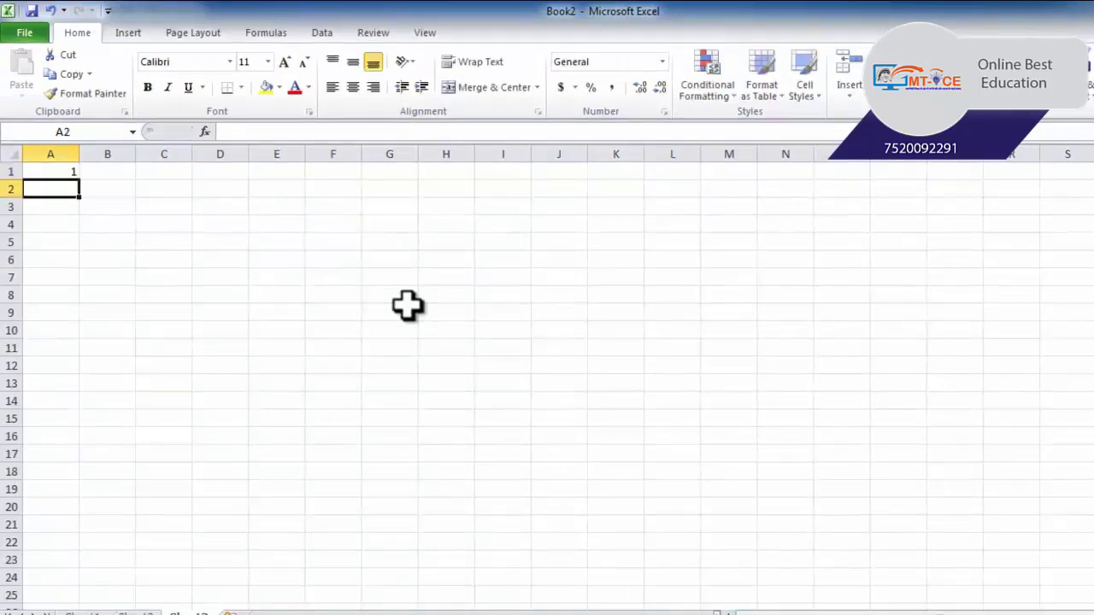
pyautogui.click(46, 171)
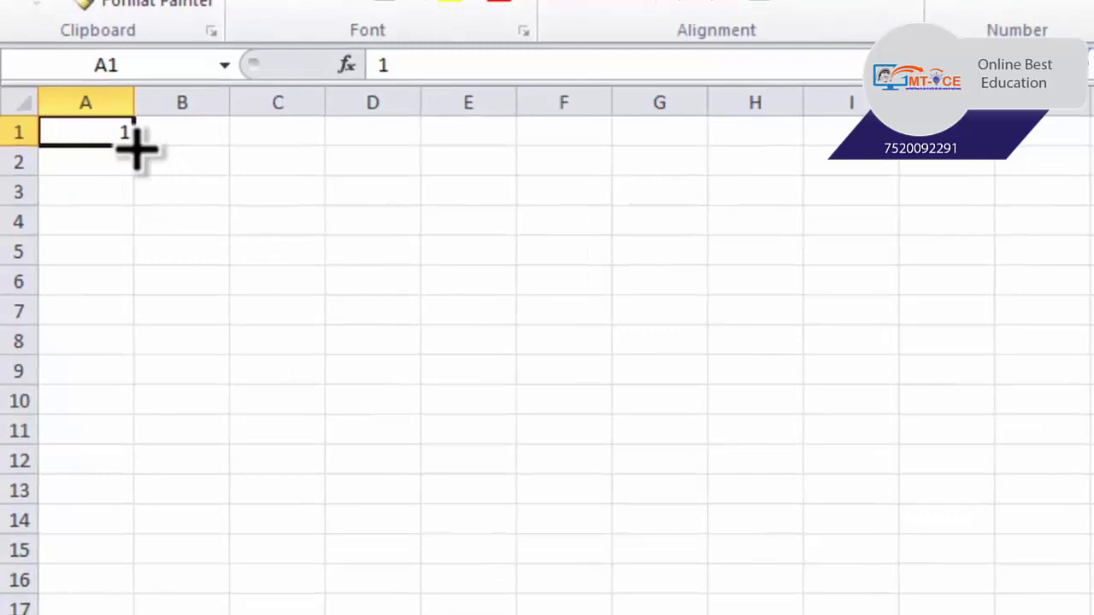
pyautogui.moveTo(134, 146); pyautogui.dragTo(128, 478)
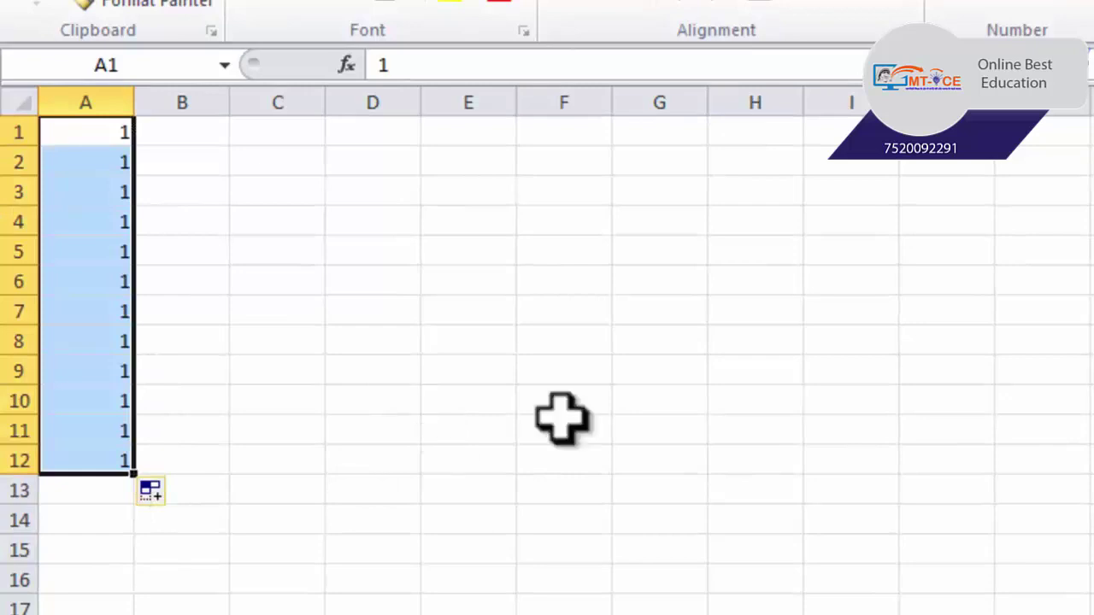
# Enter 2 in cell C1 and 4 in cell C2
pyautogui.click(289, 129)
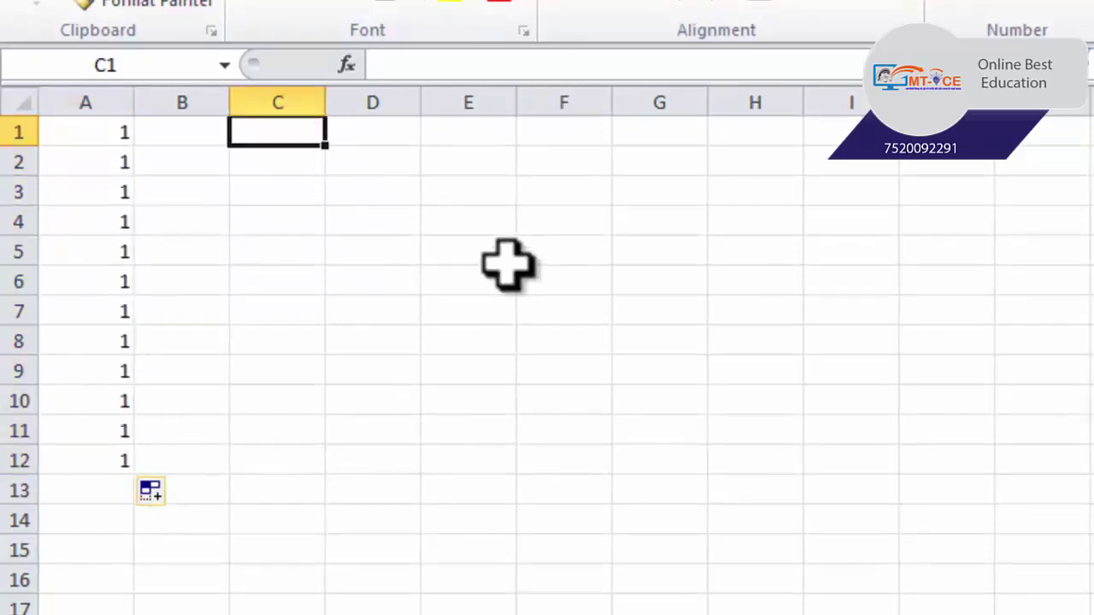
pyautogui.write('2')
pyautogui.press('Return')
pyautogui.write('4')
pyautogui.press('Return')
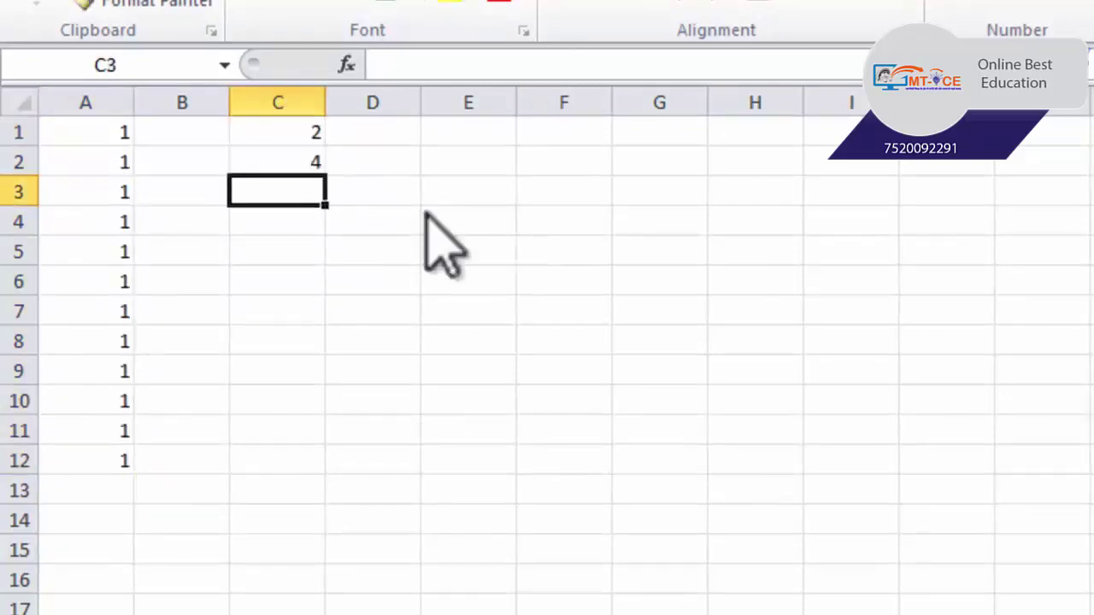
# Extend the number pattern from C1:C2 down through C10 with AutoFill
pyautogui.click(312, 129)
pyautogui.moveTo(312, 130); pyautogui.dragTo(300, 167)
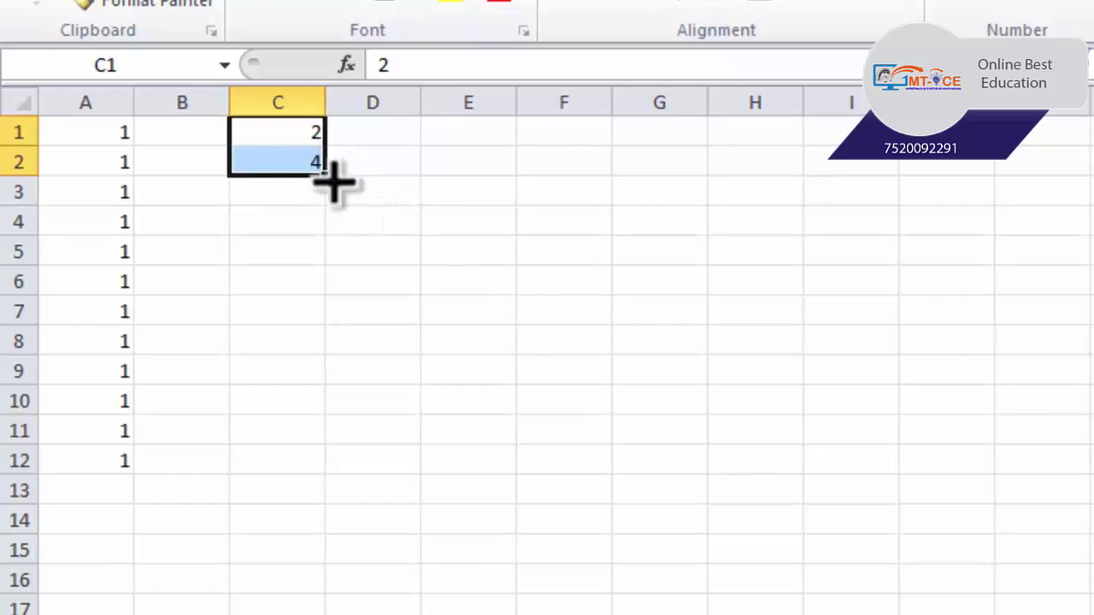
pyautogui.moveTo(297, 126); pyautogui.dragTo(296, 155)
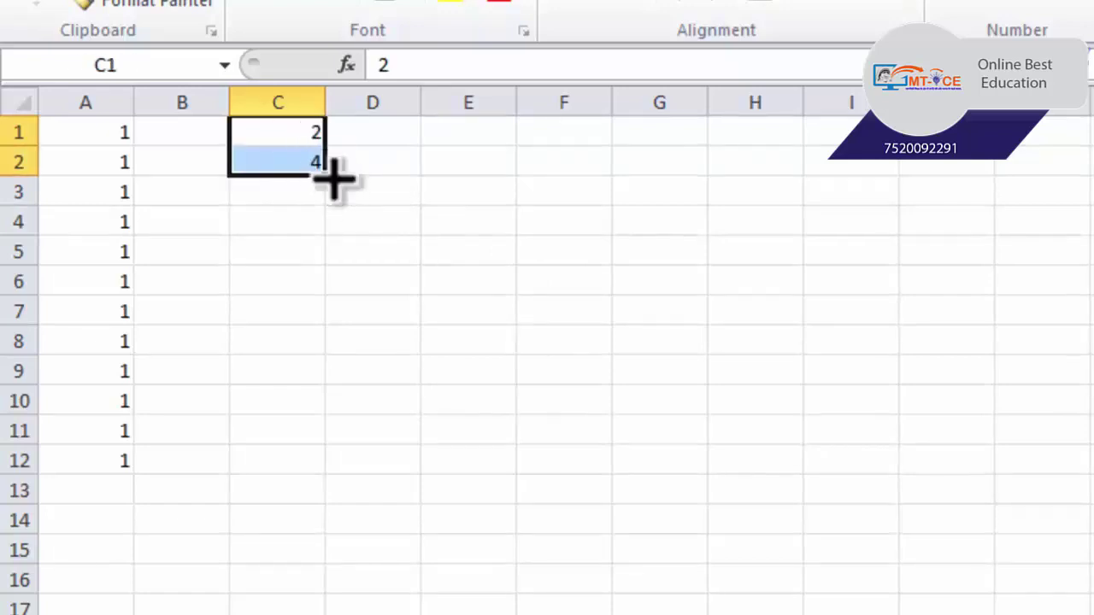
pyautogui.moveTo(328, 177); pyautogui.dragTo(316, 408)
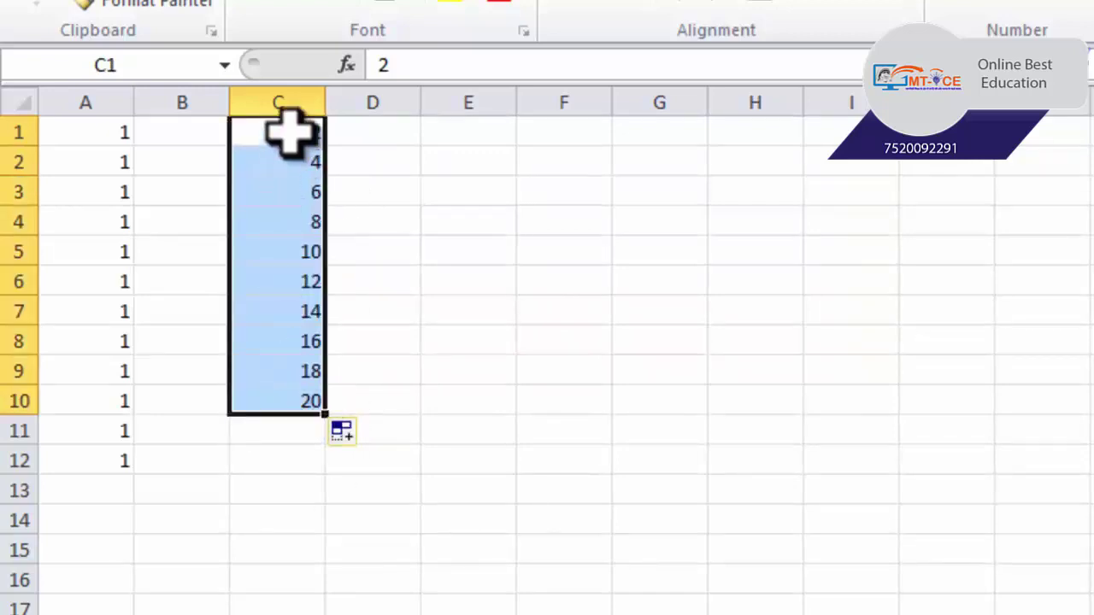
pyautogui.moveTo(289, 132); pyautogui.dragTo(306, 400)
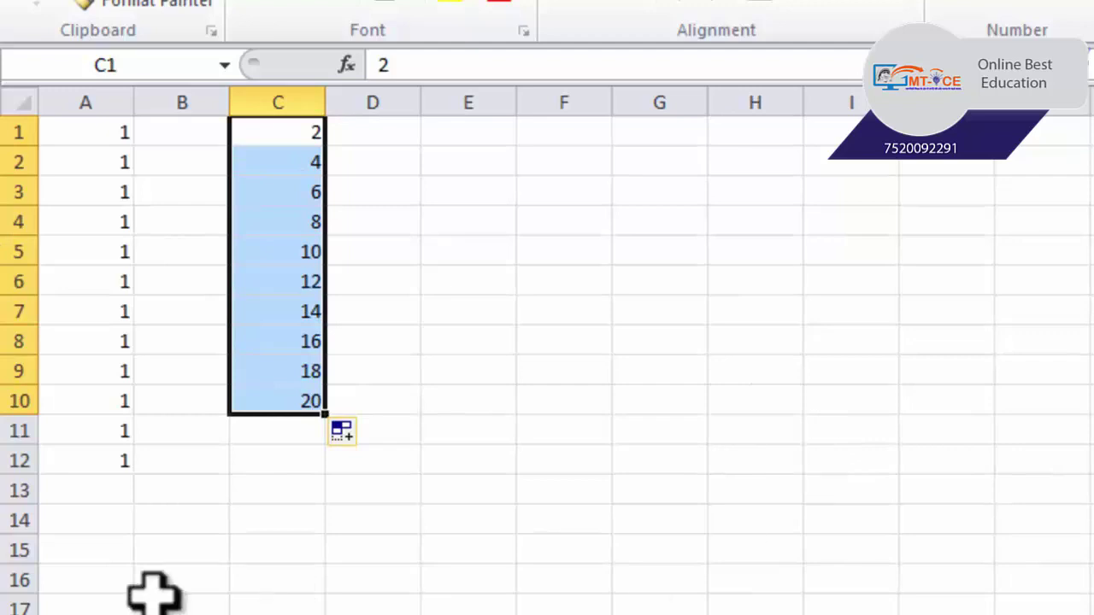
pyautogui.click(125, 600)
# Enter MON in cell F1 and AutoFill the abbreviated weekdays down through F9
pyautogui.click(532, 136)
pyautogui.write('MON')
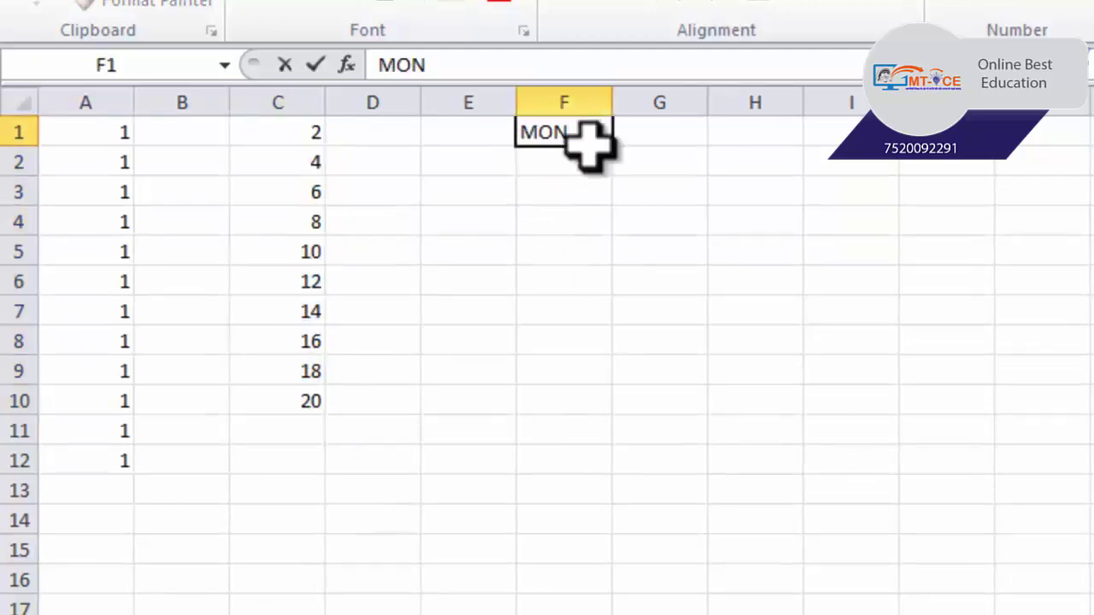
pyautogui.click(659, 190)
pyautogui.click(536, 132)
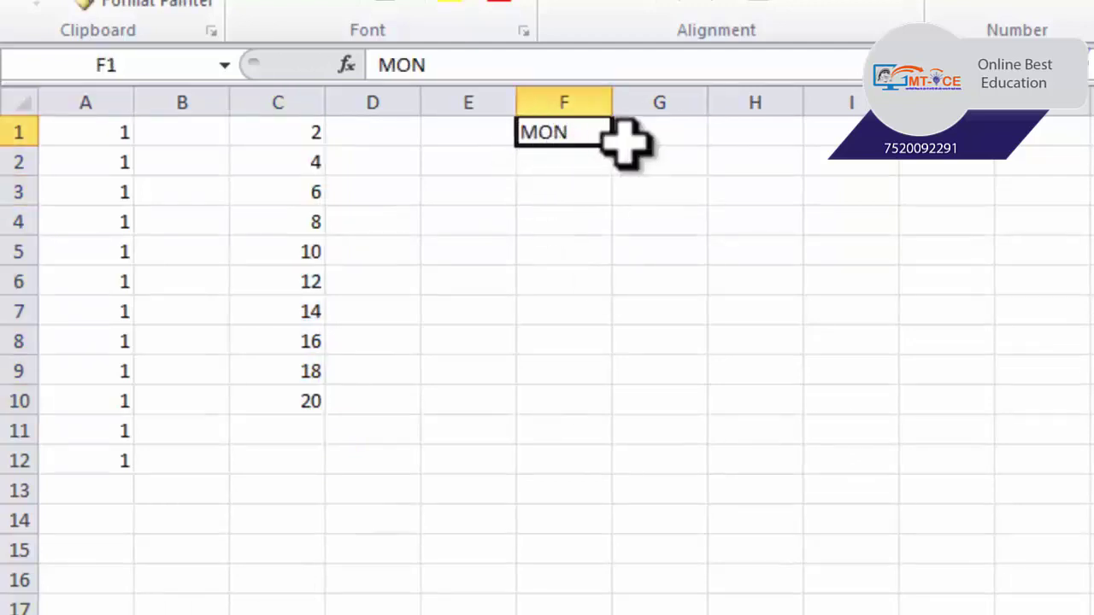
pyautogui.moveTo(612, 146); pyautogui.dragTo(603, 371)
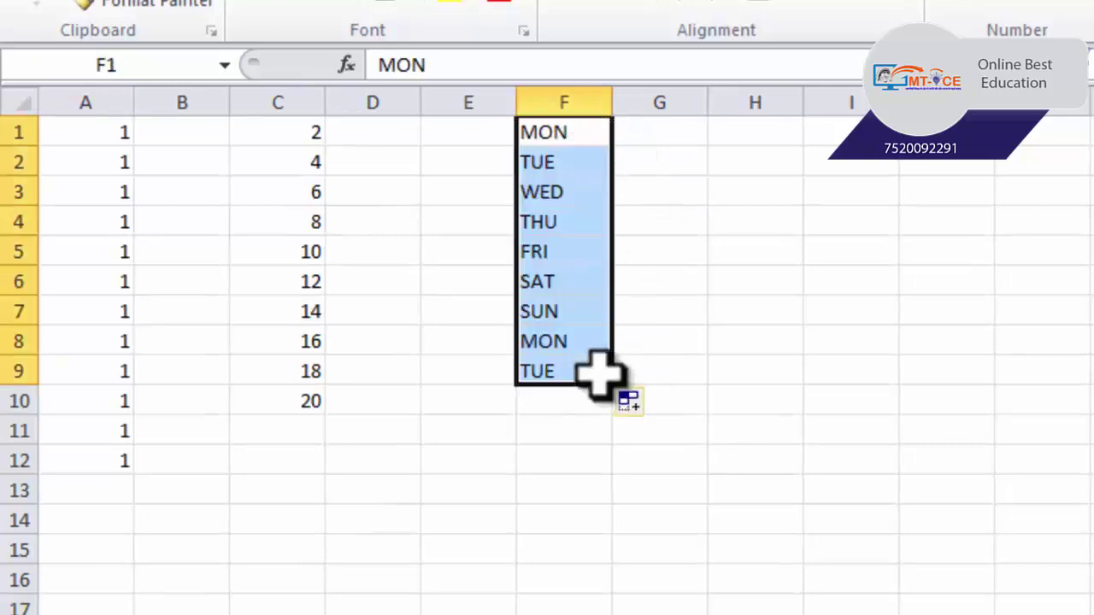
# Enter MONDAY in cell G1 and AutoFill the full weekday names down through G9
pyautogui.click(680, 138)
pyautogui.write('M')
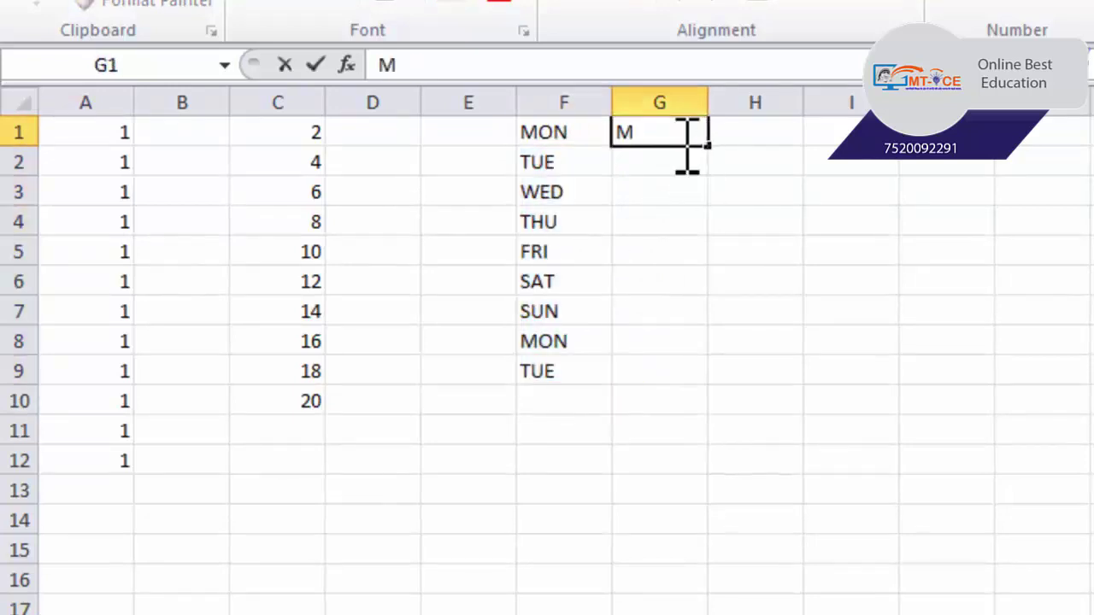
pyautogui.write('ONDAY')
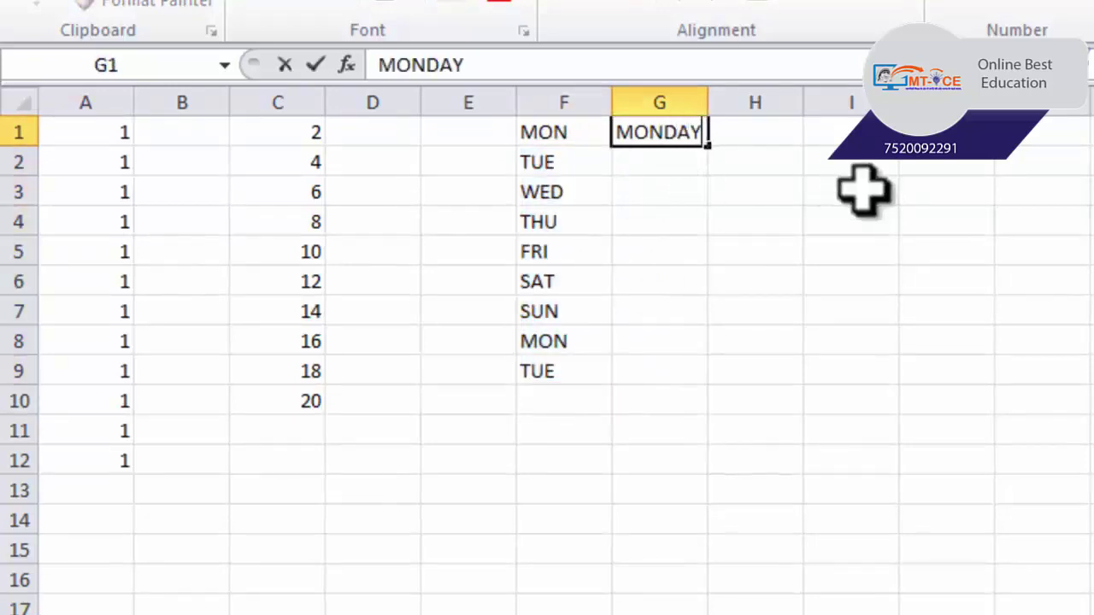
pyautogui.click(855, 190)
pyautogui.click(689, 138)
pyautogui.moveTo(703, 147); pyautogui.dragTo(687, 391)
# Enter JAN in cell I1 and AutoFill the abbreviated months down through I9
pyautogui.click(819, 136)
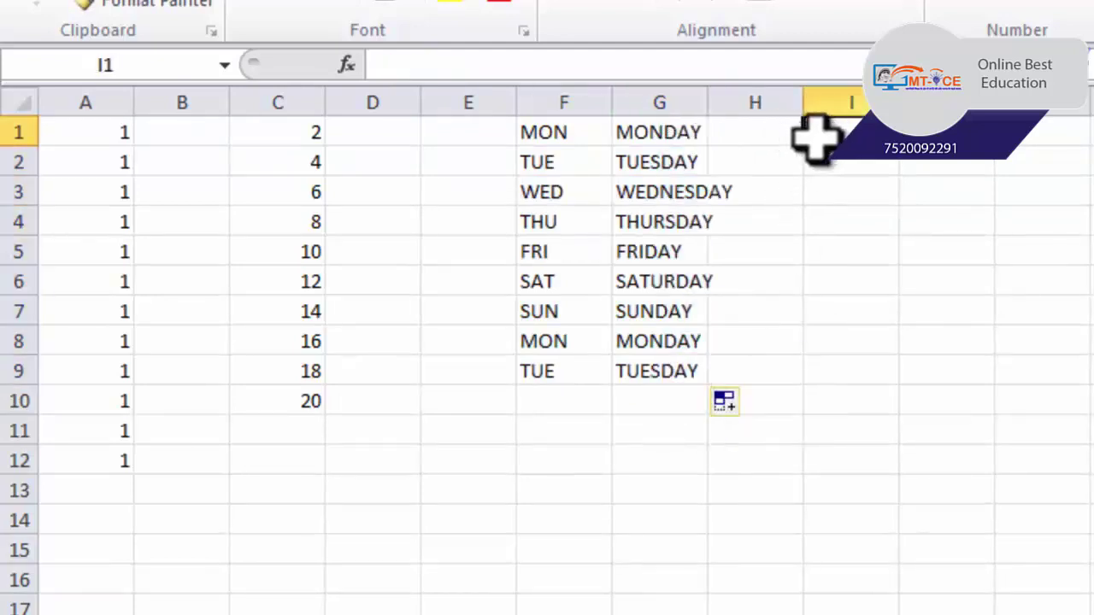
pyautogui.write('JAN')
pyautogui.press('Return')
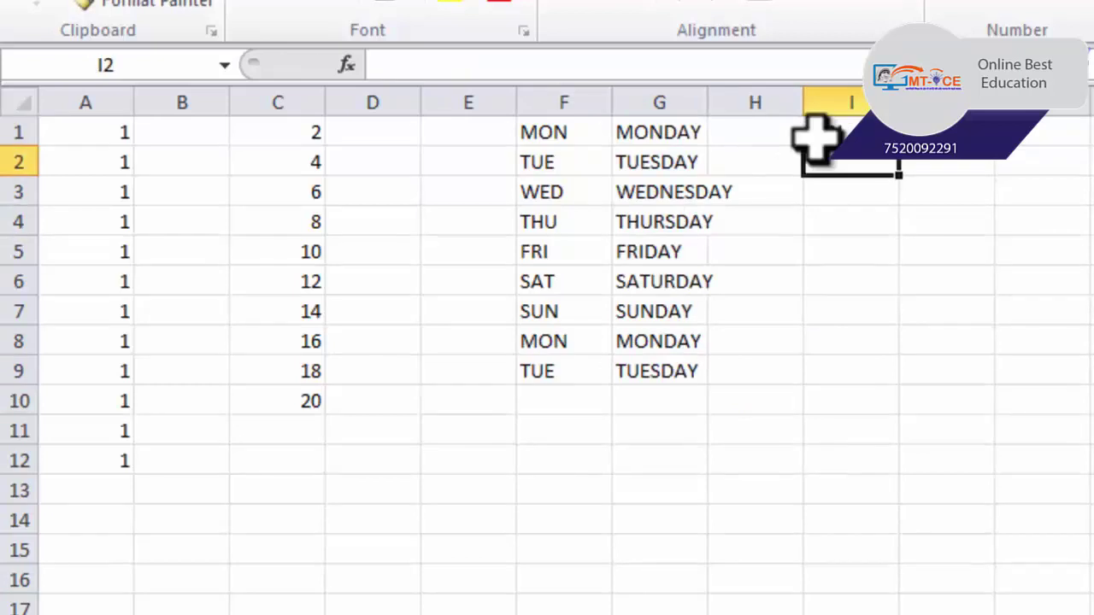
pyautogui.click(821, 134)
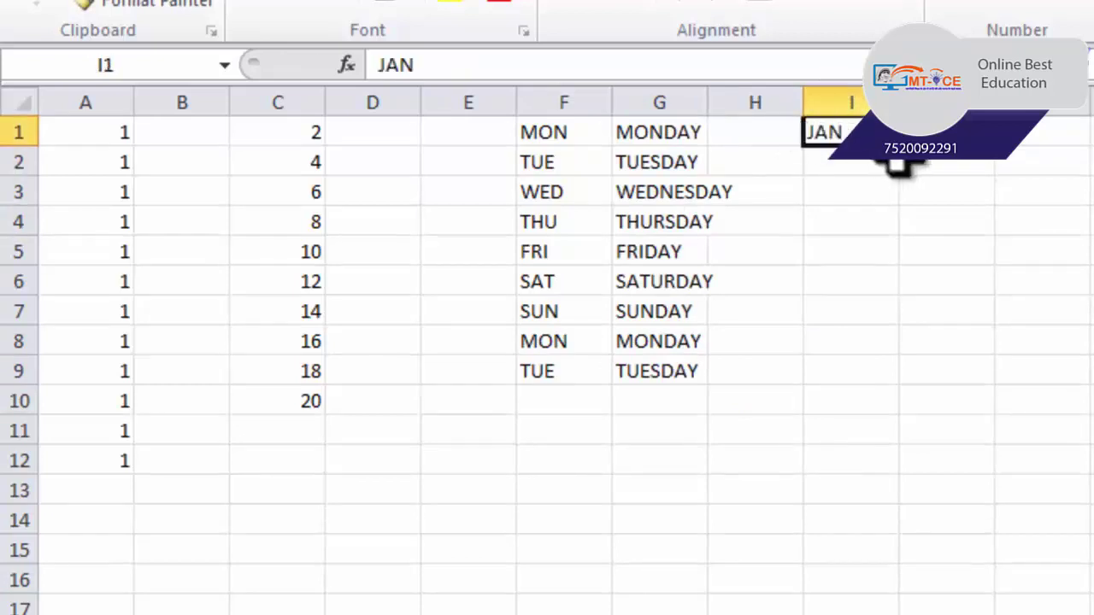
pyautogui.moveTo(905, 165); pyautogui.dragTo(898, 394)
pyautogui.click(462, 542)
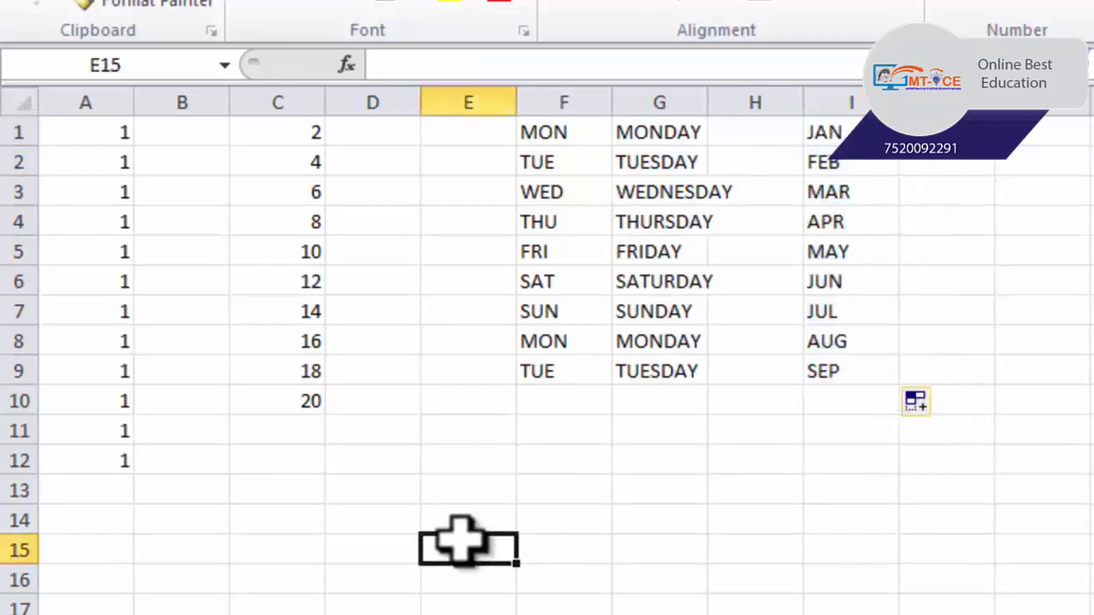
pyautogui.click(186, 551)
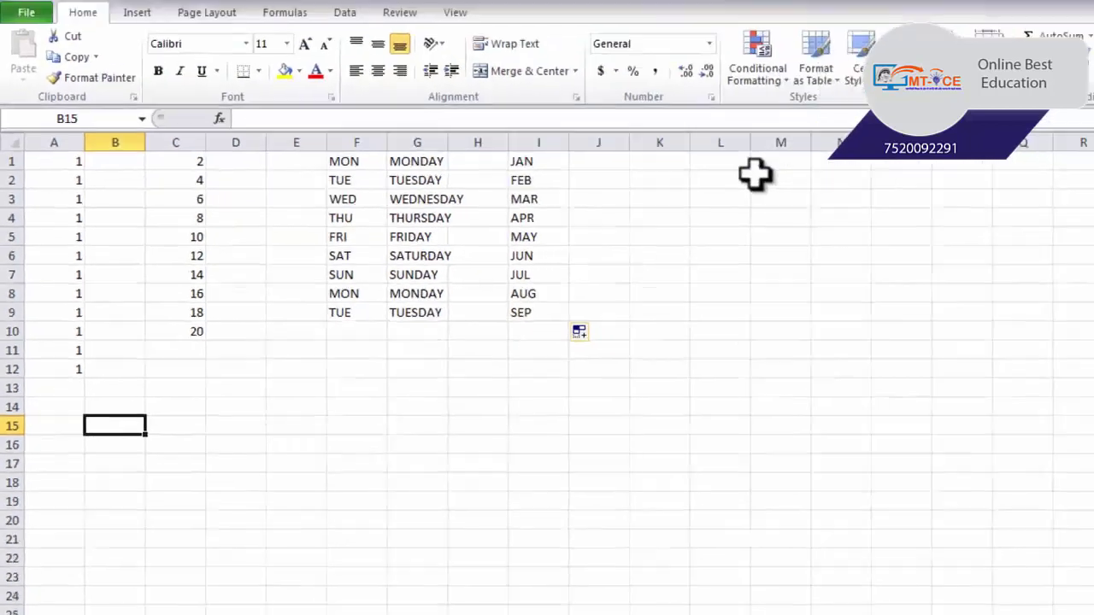
# Enter 1 in cell M2 and copy it through M18 with the Fill Down command
pyautogui.click(706, 181)
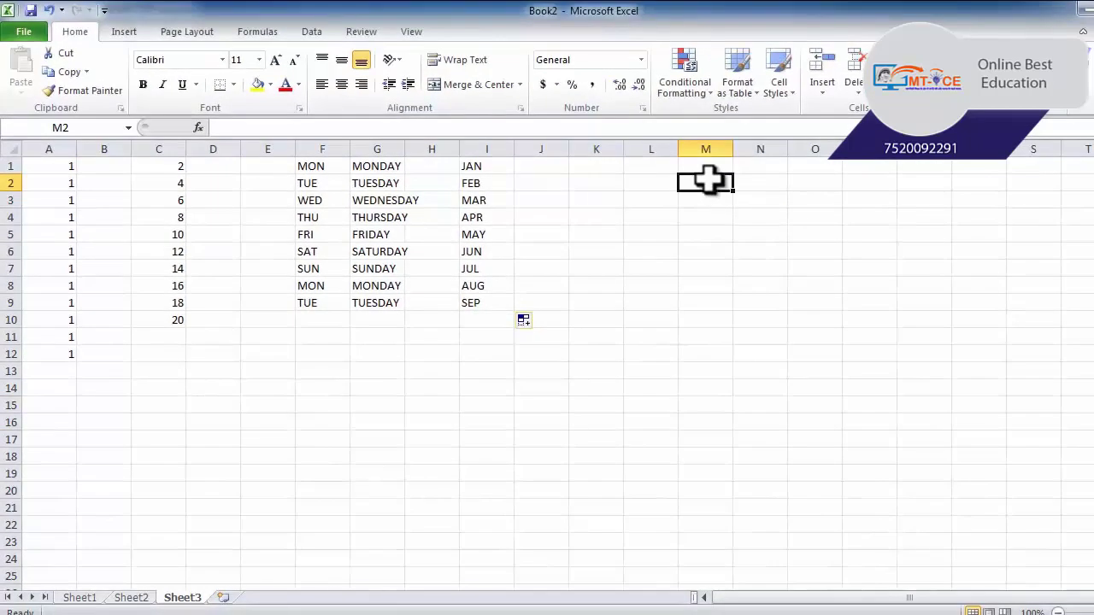
pyautogui.write('1')
pyautogui.click(816, 235)
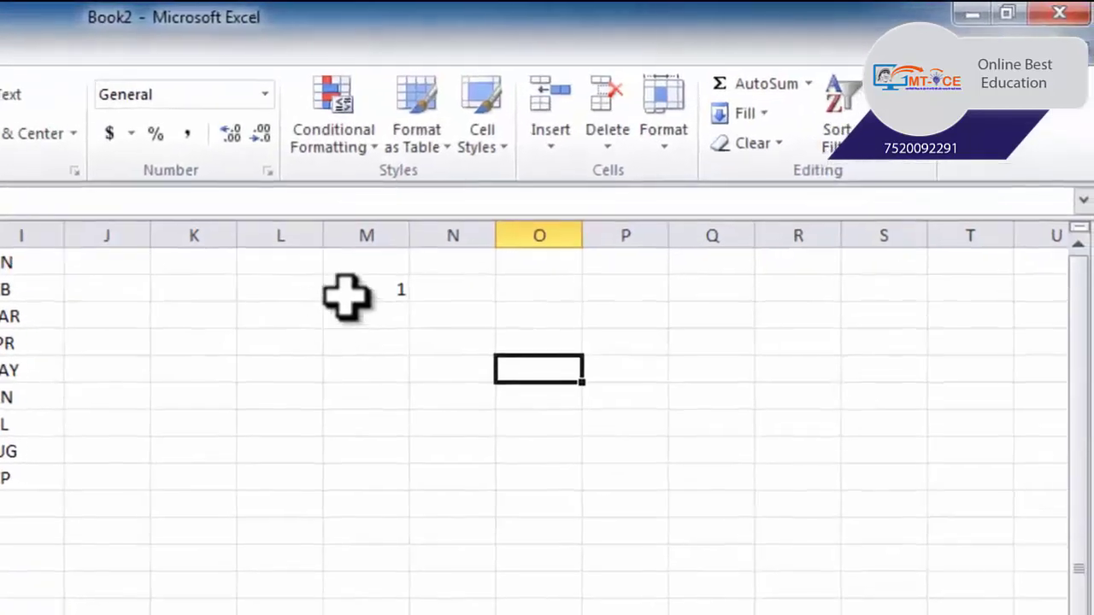
pyautogui.moveTo(695, 185); pyautogui.dragTo(700, 330)
pyautogui.moveTo(358, 521); pyautogui.dragTo(359, 614)
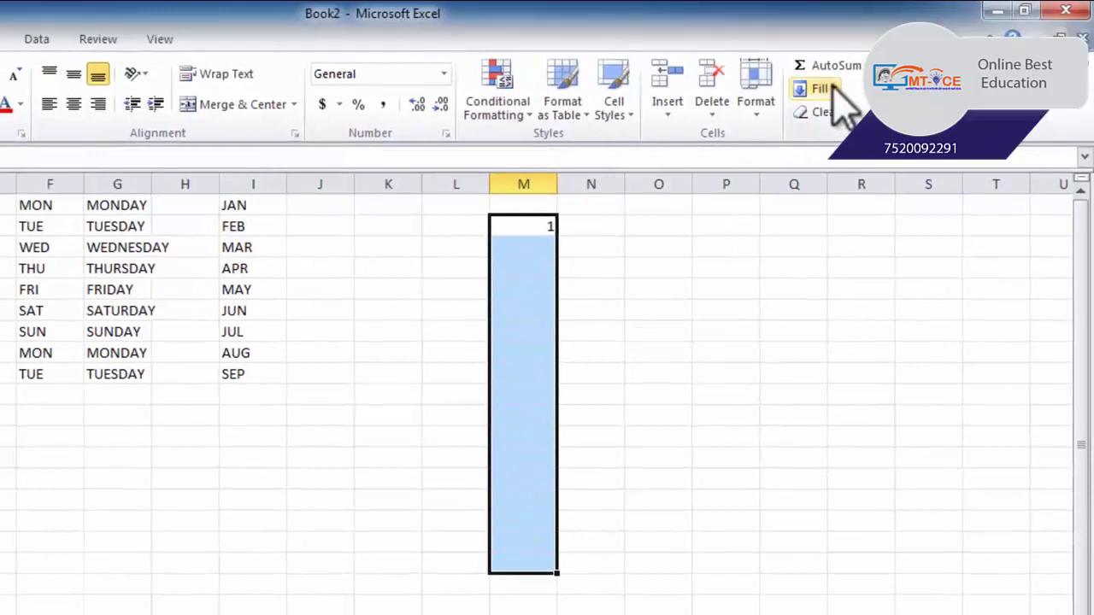
pyautogui.click(820, 89)
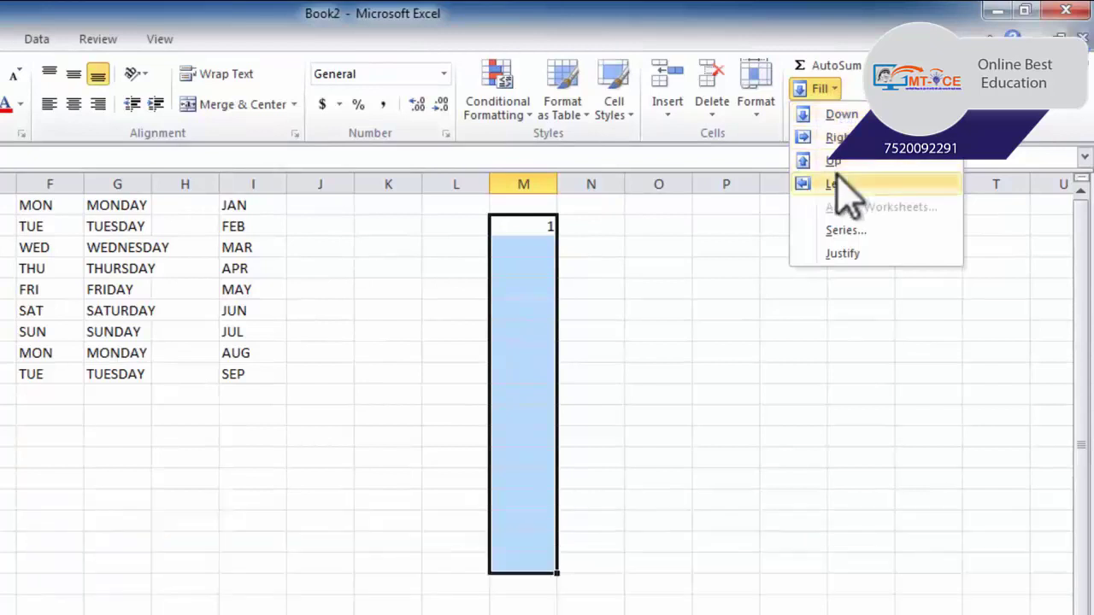
pyautogui.click(841, 115)
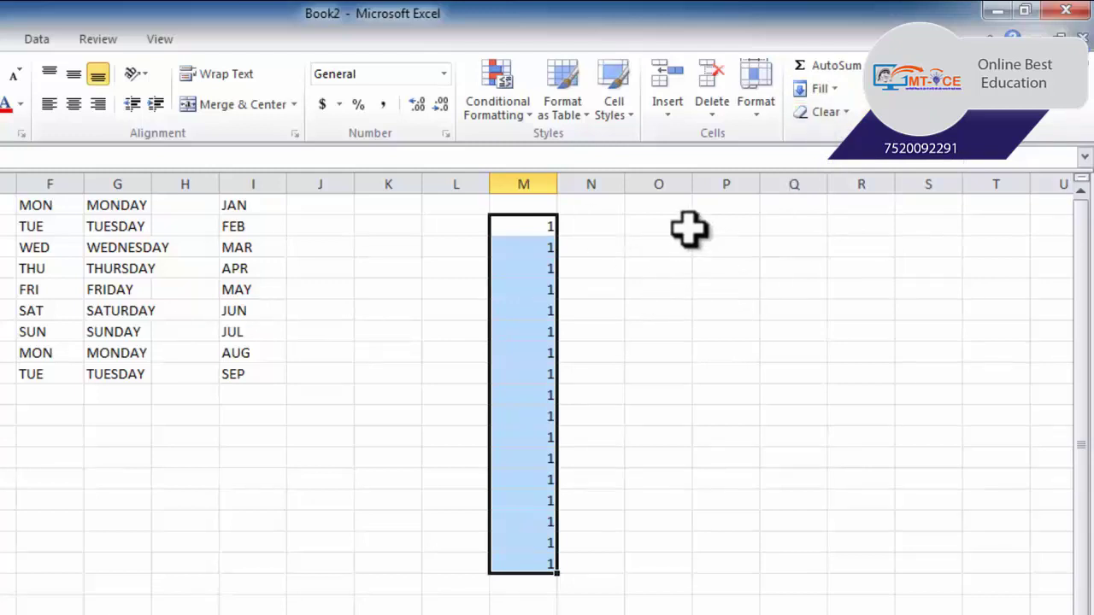
# Enter 2 in cell O2 and 4 in cell O3
pyautogui.click(651, 223)
pyautogui.write('2')
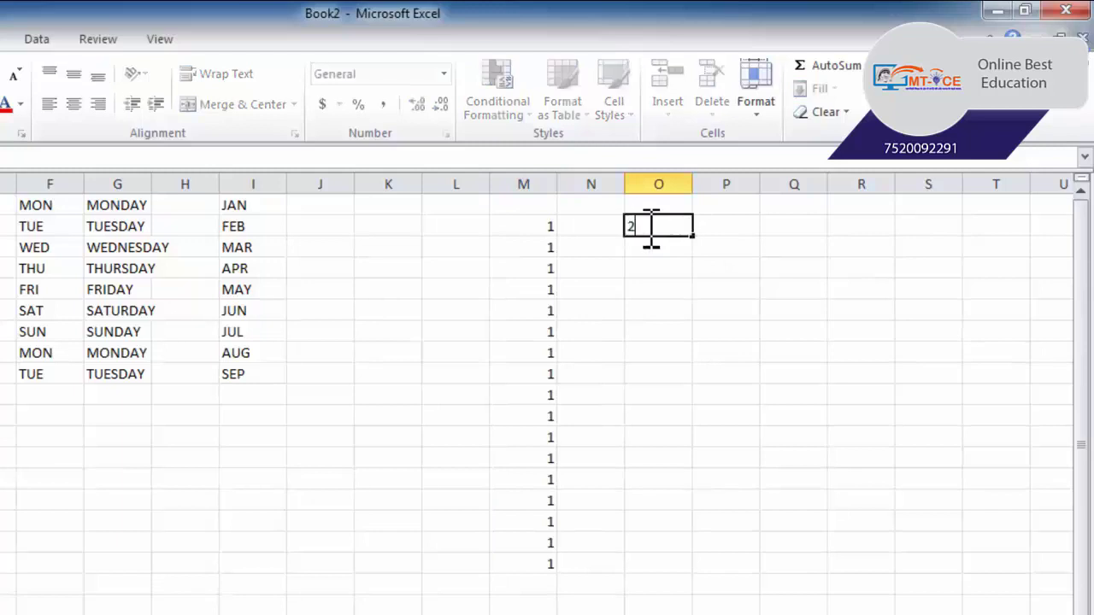
pyautogui.press('Return')
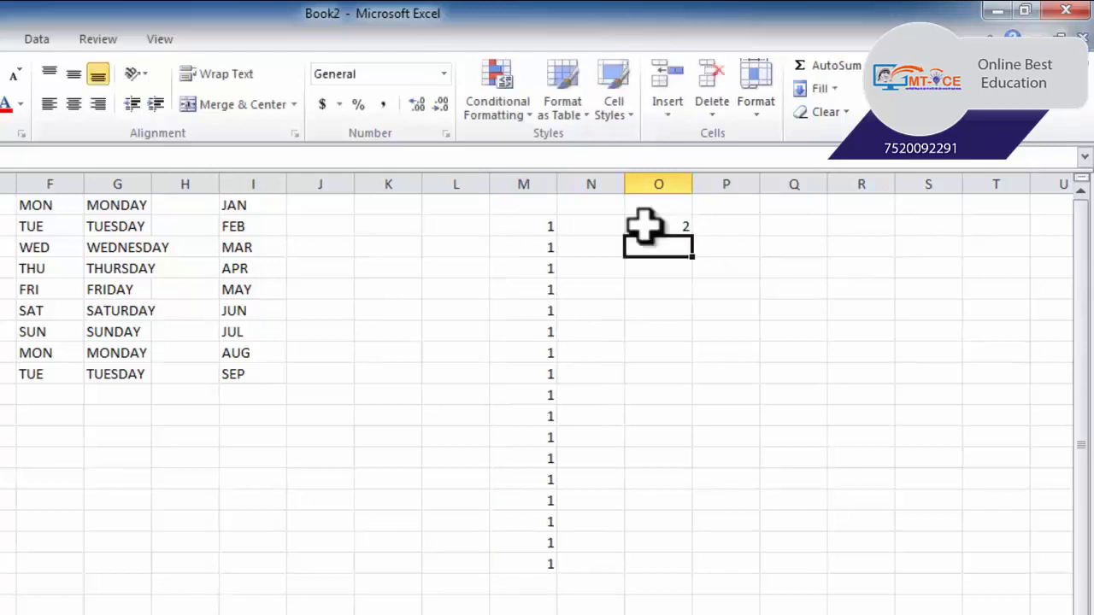
pyautogui.write('4')
pyautogui.press('Return')
# Fill the range O2:O18 with a linear series in columns using a step value of 2
pyautogui.moveTo(642, 226); pyautogui.dragTo(647, 565)
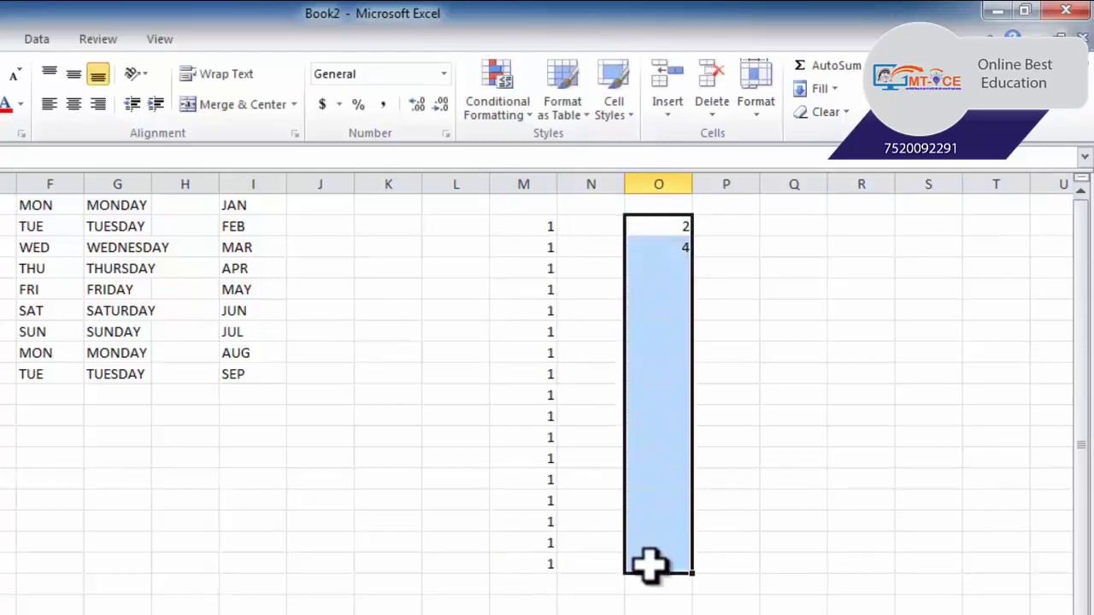
pyautogui.click(822, 89)
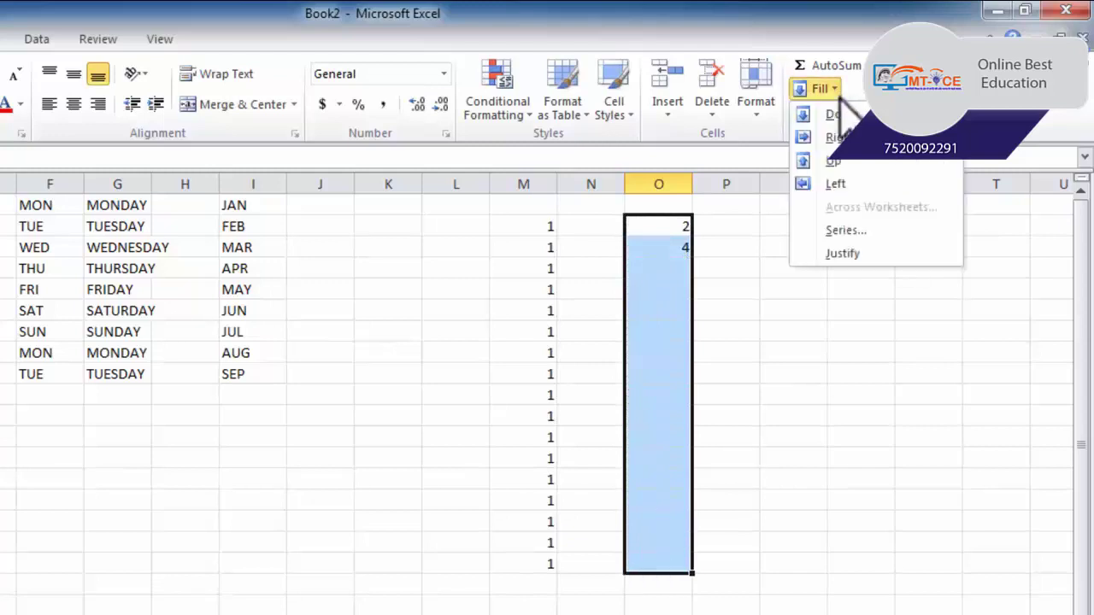
pyautogui.click(842, 231)
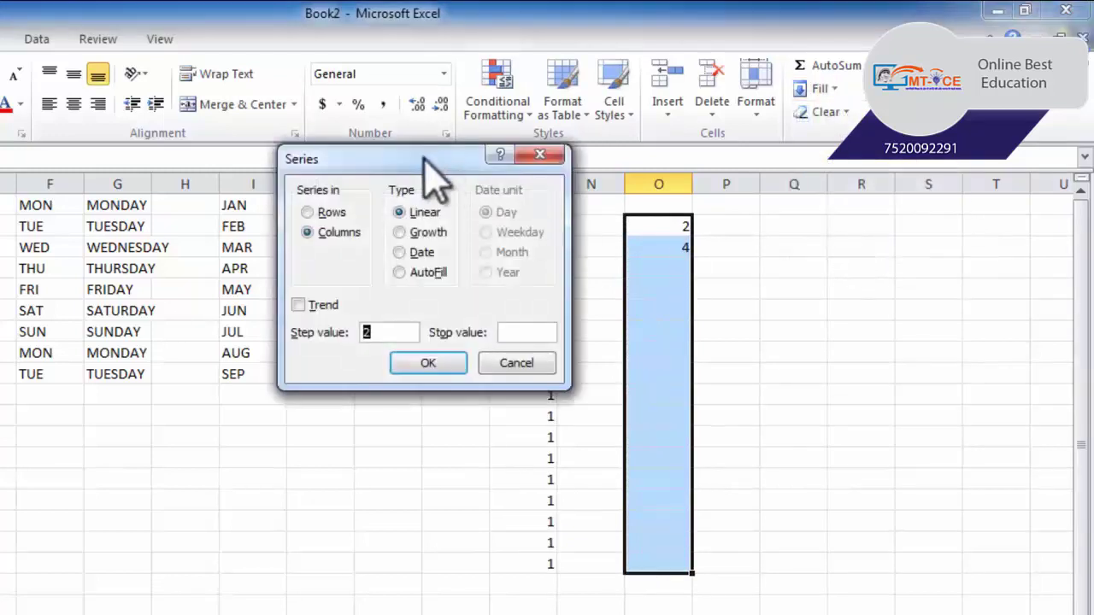
pyautogui.moveTo(394, 233); pyautogui.dragTo(243, 315)
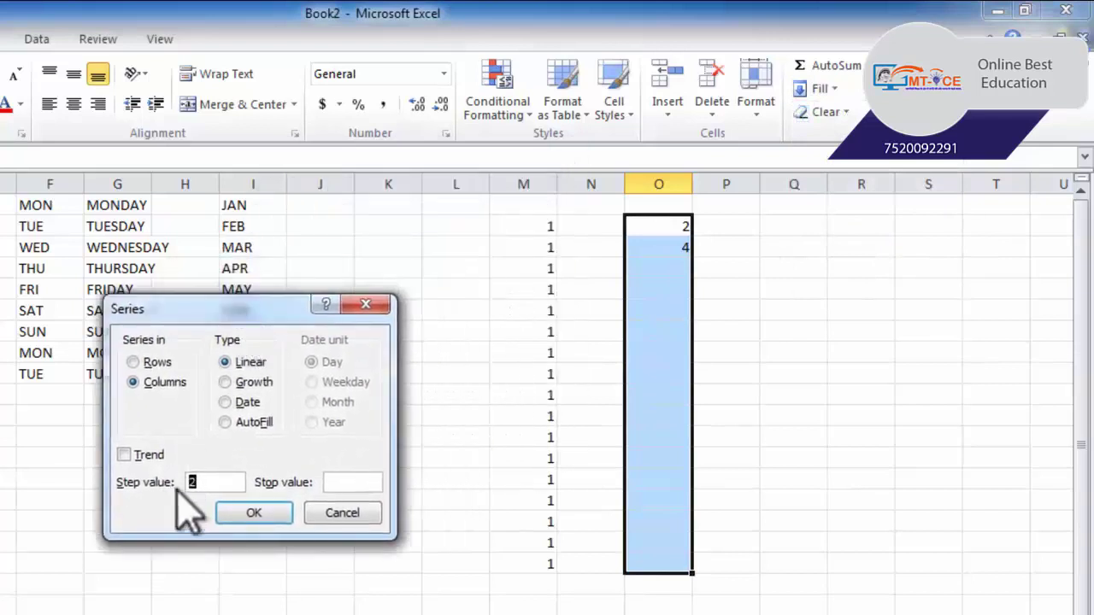
pyautogui.click(240, 513)
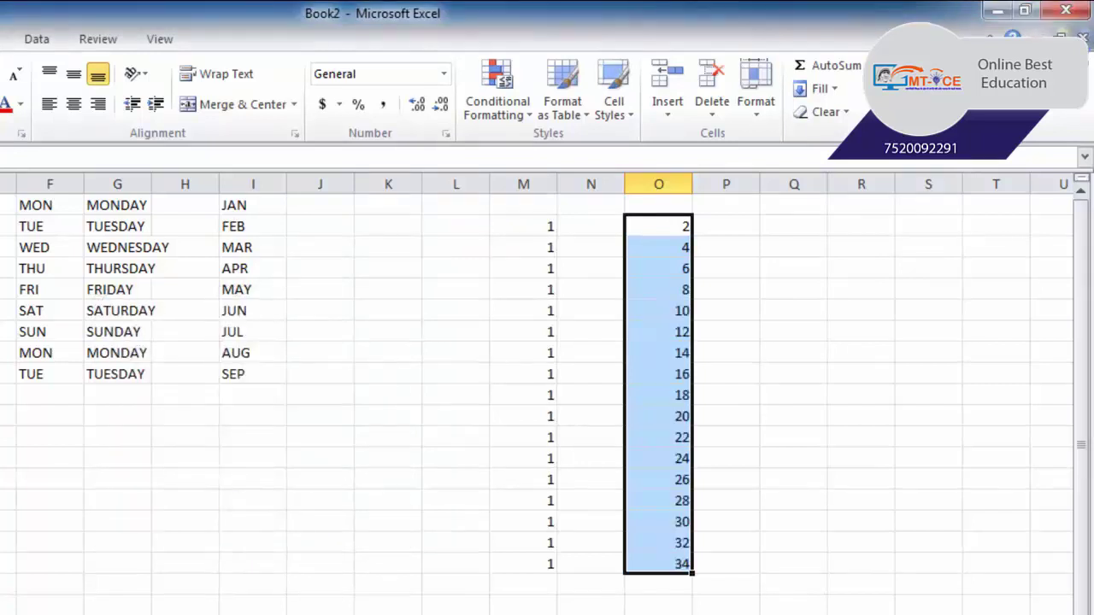
# Enter 2 in cell Q2 and 4 in cell Q3
pyautogui.click(798, 230)
pyautogui.write('2')
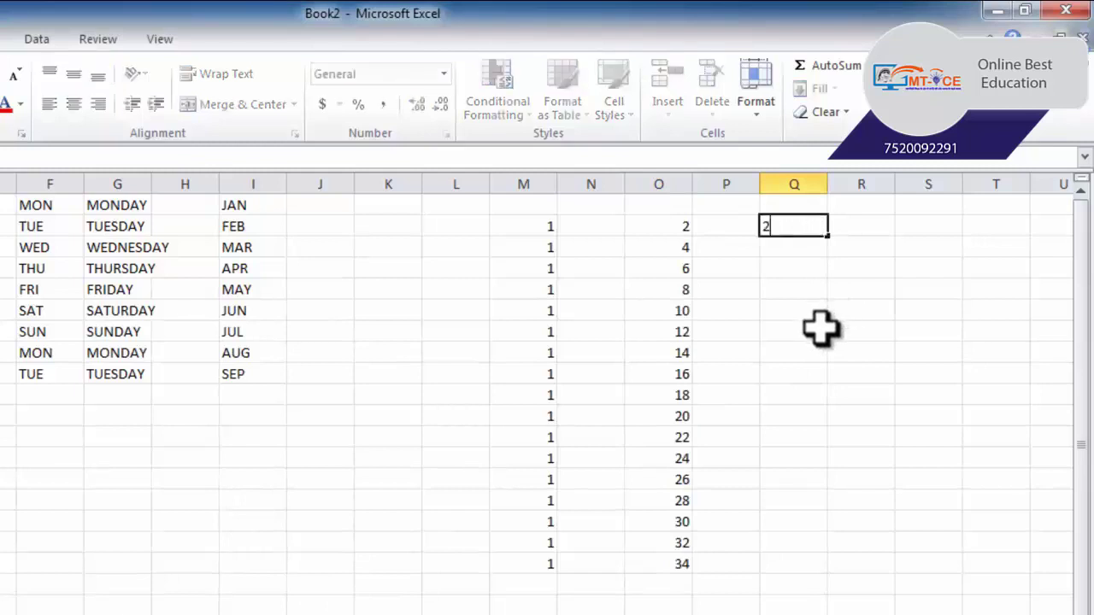
pyautogui.press('Return')
pyautogui.write('4')
pyautogui.press('Return')
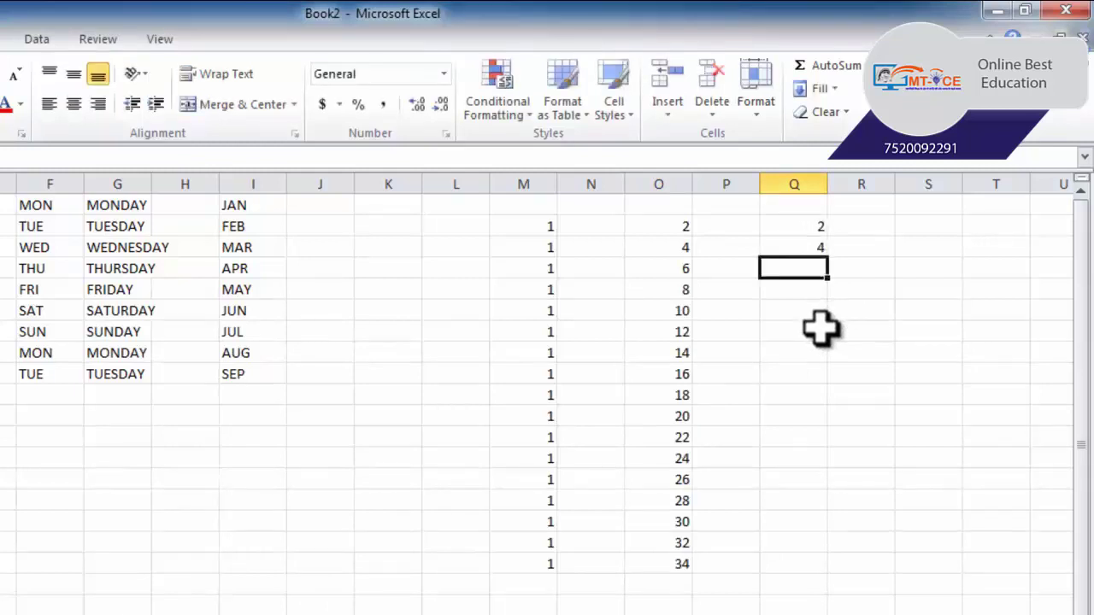
# Fill the range Q2:Q18 with a growth series in columns using a step value of 2 and a stop value of 100
pyautogui.moveTo(781, 227); pyautogui.dragTo(811, 552)
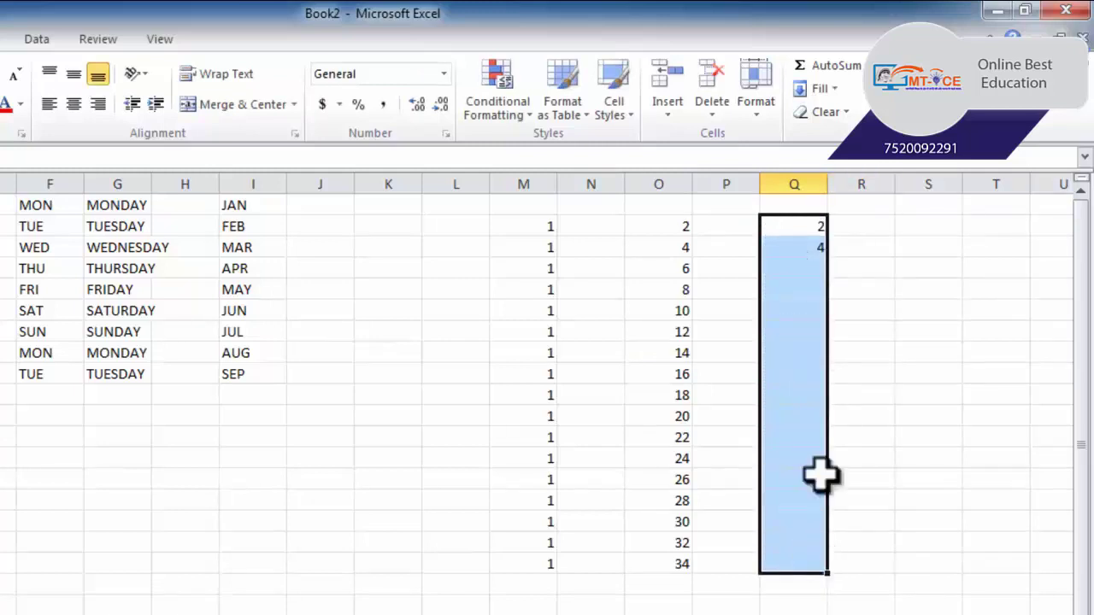
pyautogui.click(820, 89)
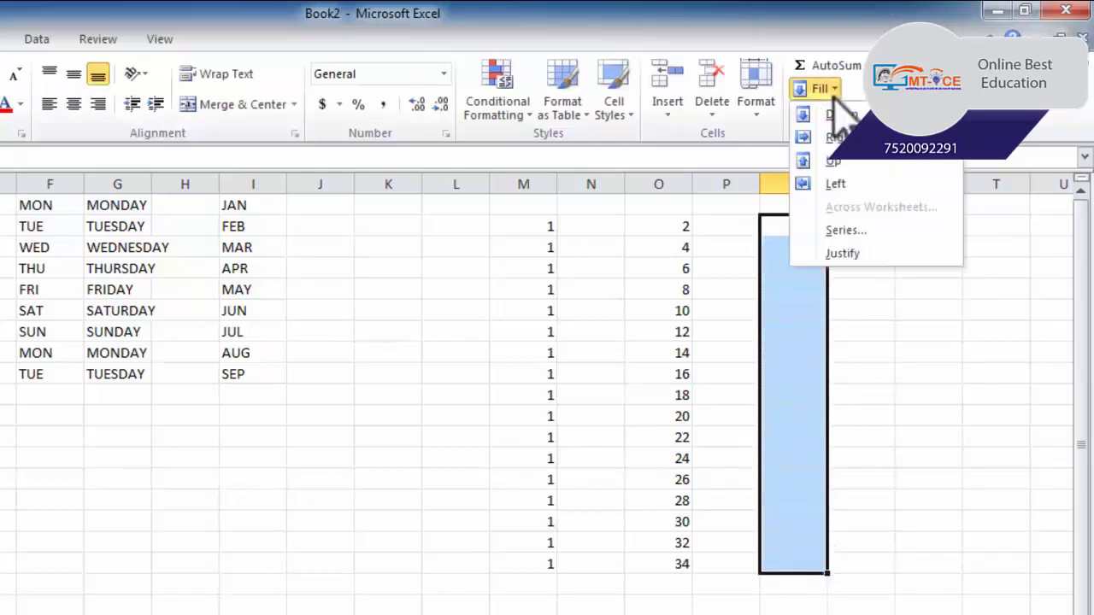
pyautogui.click(849, 238)
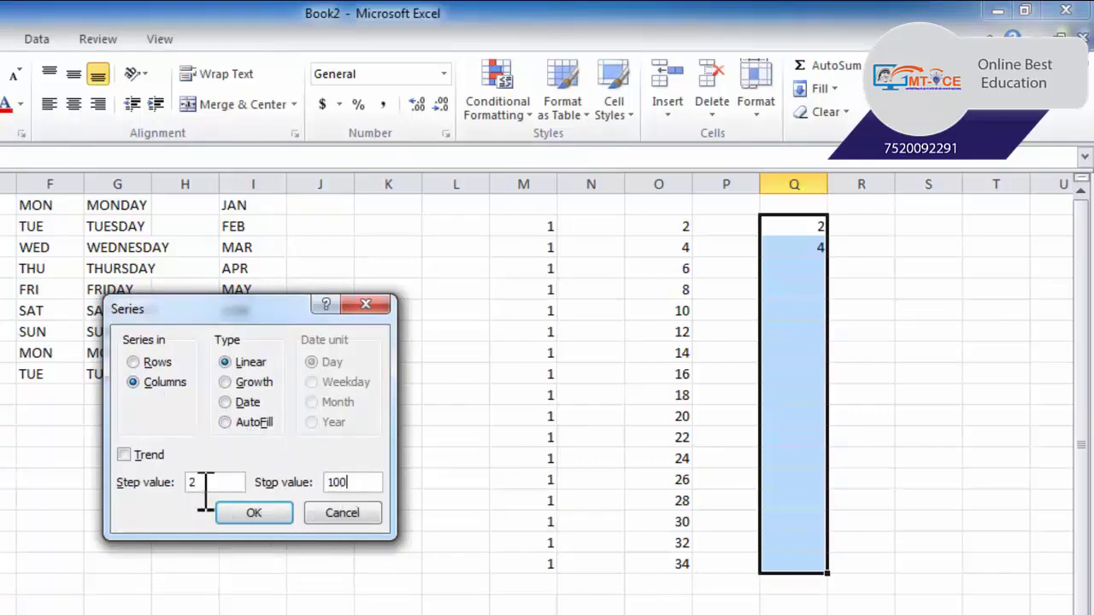
pyautogui.click(244, 363)
pyautogui.click(243, 382)
pyautogui.click(253, 513)
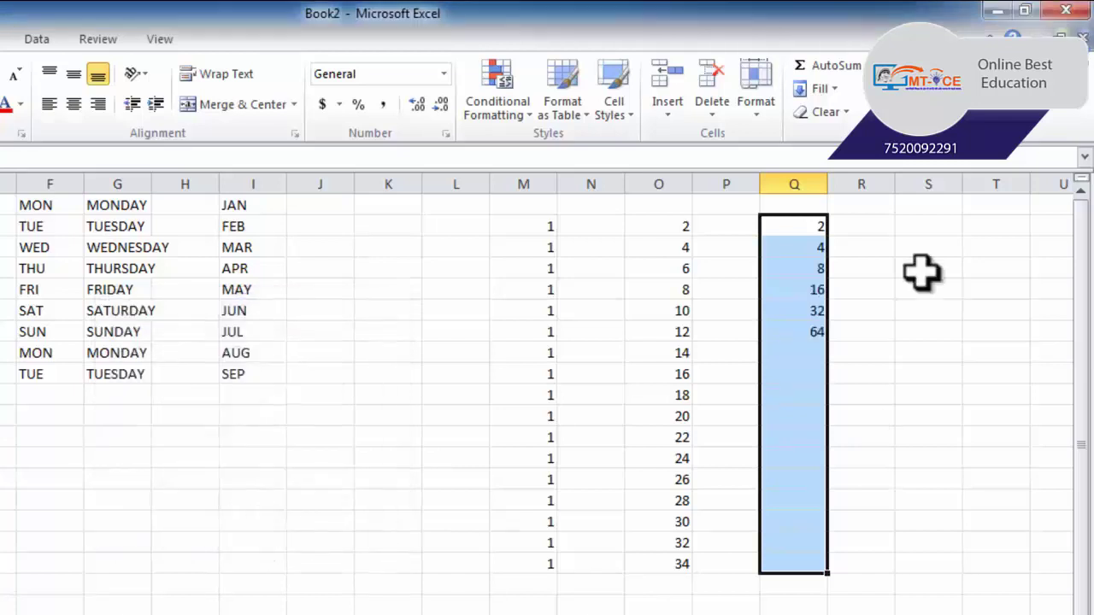
pyautogui.moveTo(810, 225); pyautogui.dragTo(813, 339)
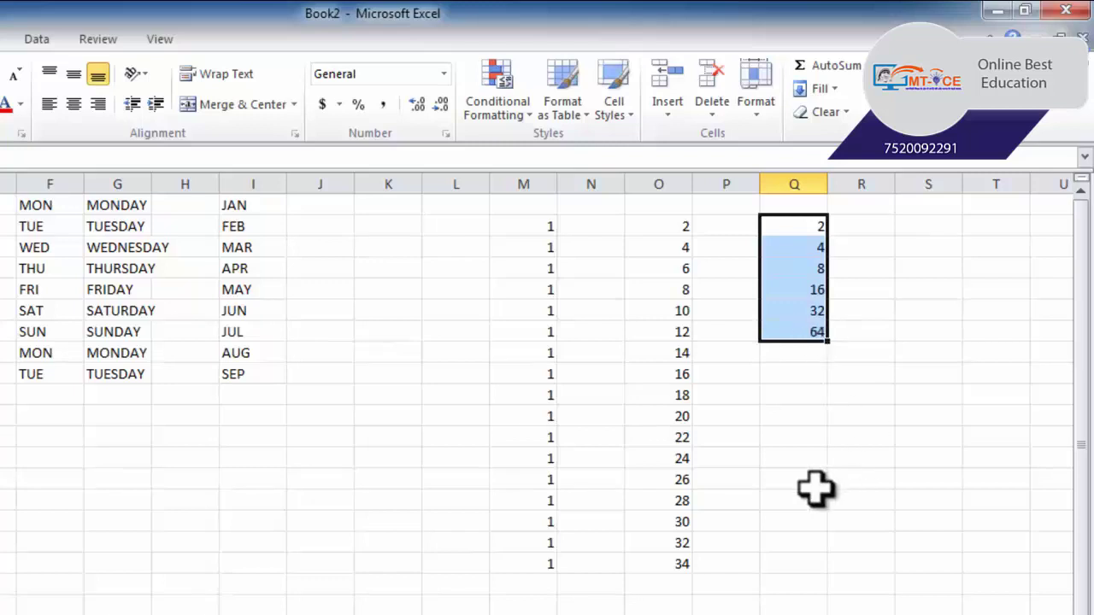
pyautogui.hotkey('ctrl', 'Home')
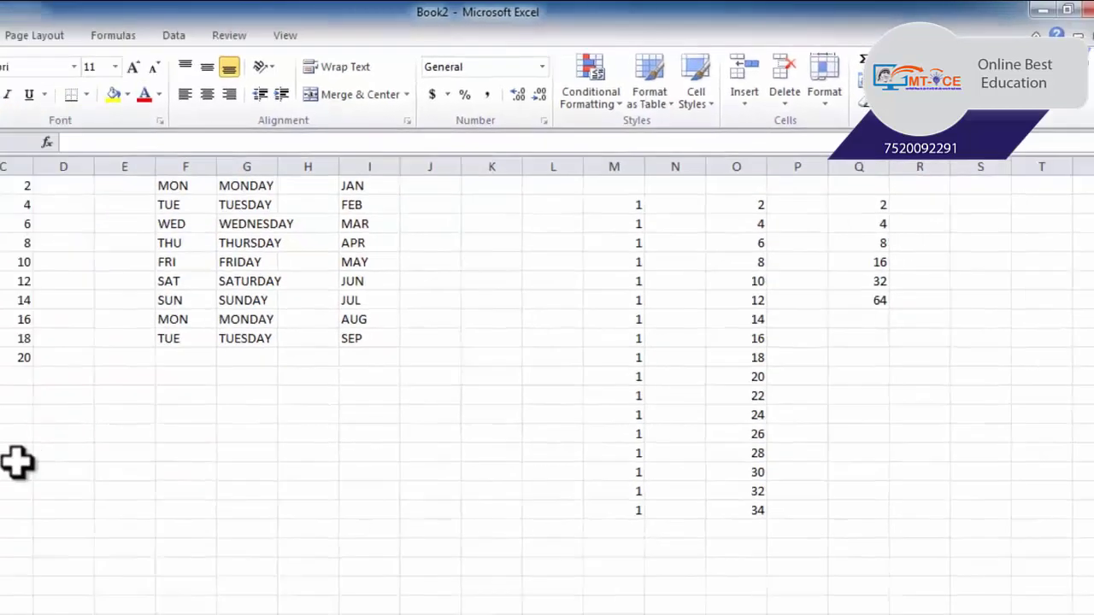
# Enter the current date, 10/20/2011, in cell B16
pyautogui.click(103, 422)
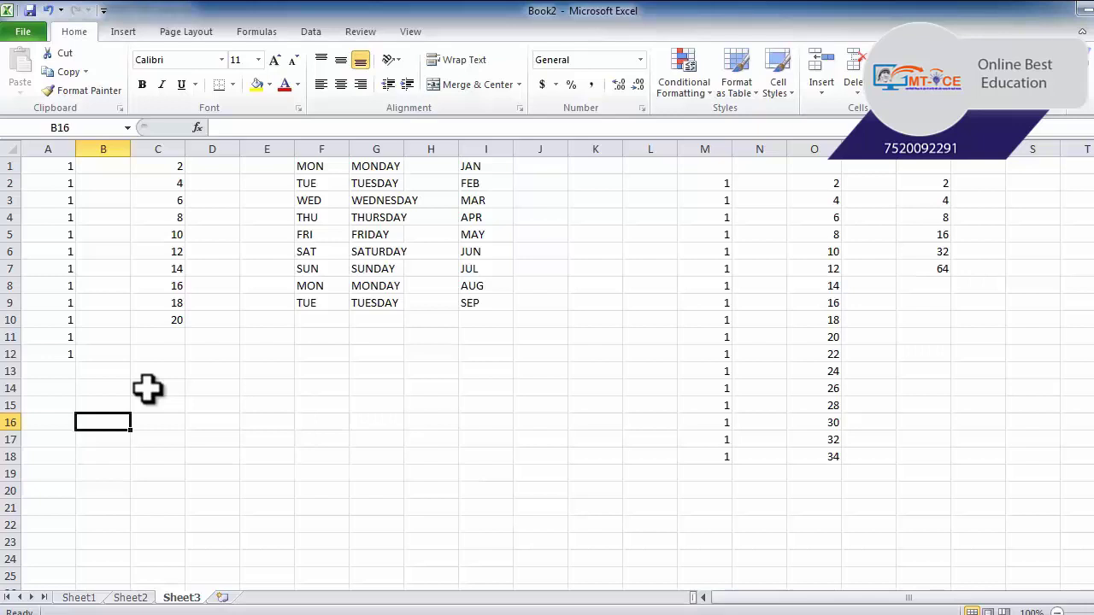
pyautogui.hotkey('ctrl', ';')
pyautogui.hotkey('ctrl', 'Return')
pyautogui.scroll(-2, 151, 396)
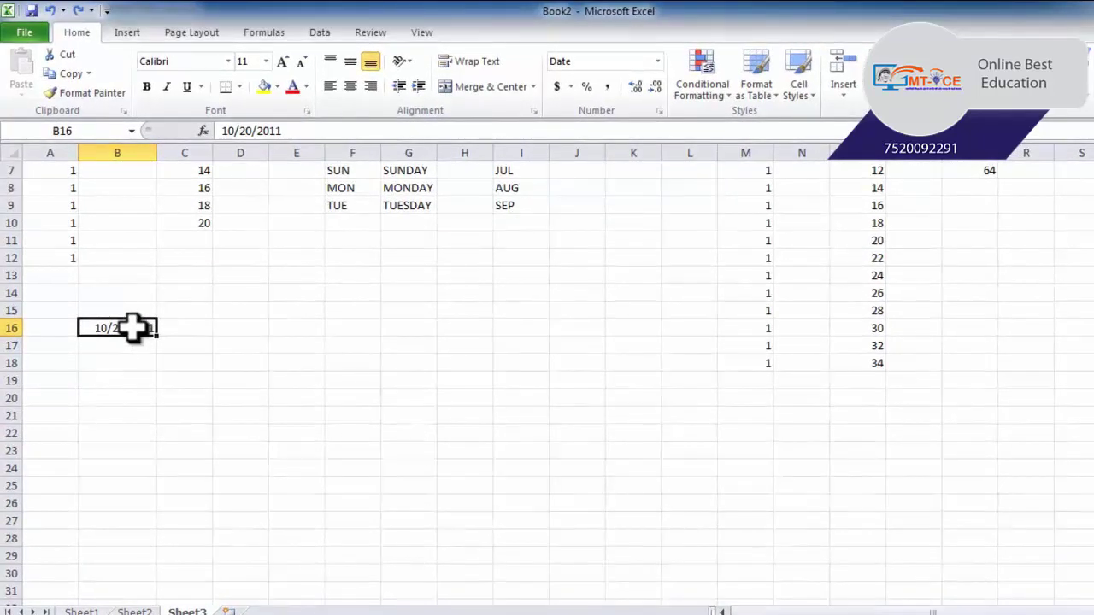
# Fill the range B16:B34 with a date series in columns using the Day unit and a step value of 1
pyautogui.moveTo(133, 327); pyautogui.dragTo(132, 568)
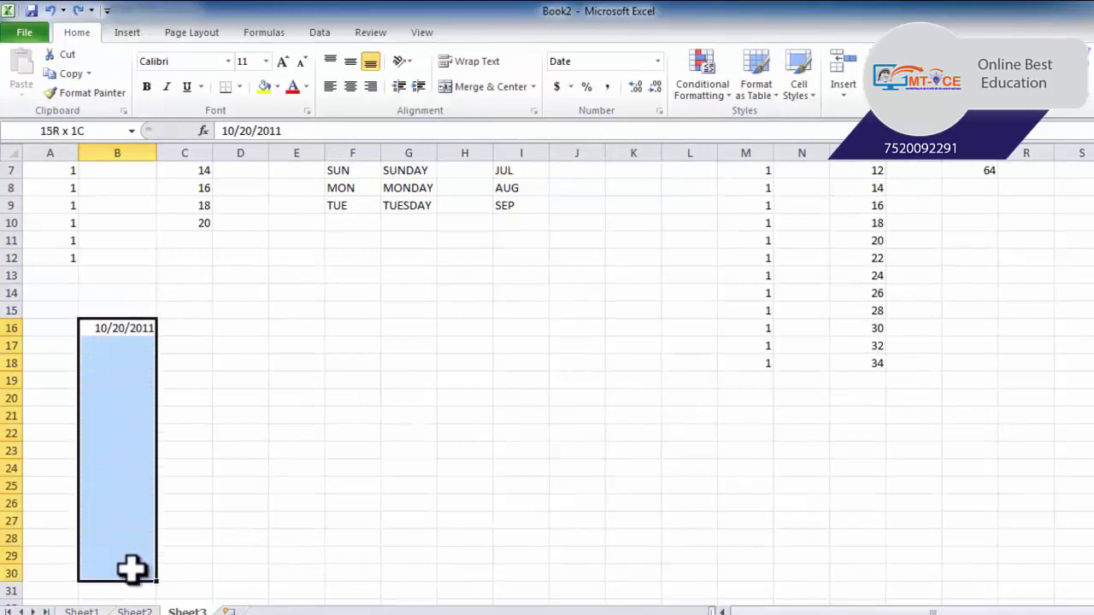
pyautogui.scroll(-2, 133, 568)
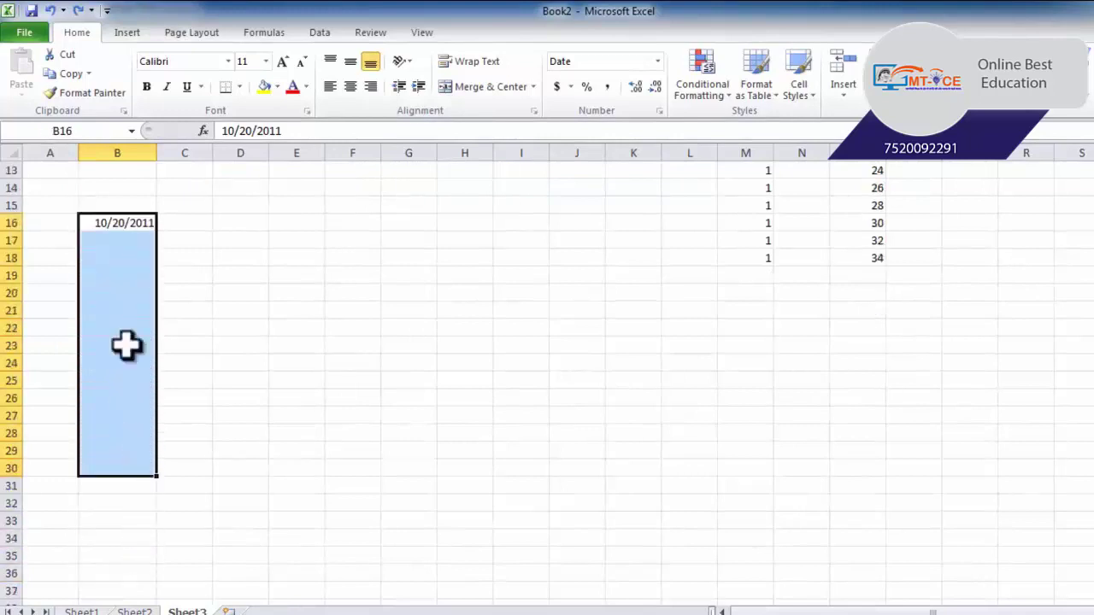
pyautogui.moveTo(114, 224); pyautogui.dragTo(123, 540)
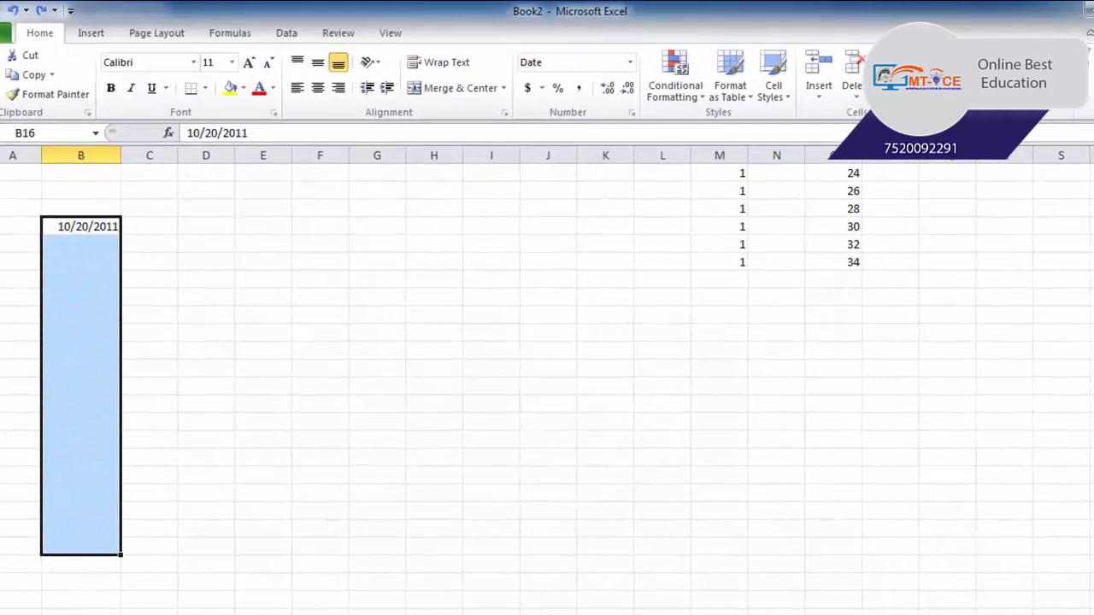
pyautogui.click(949, 88)
pyautogui.click(974, 195)
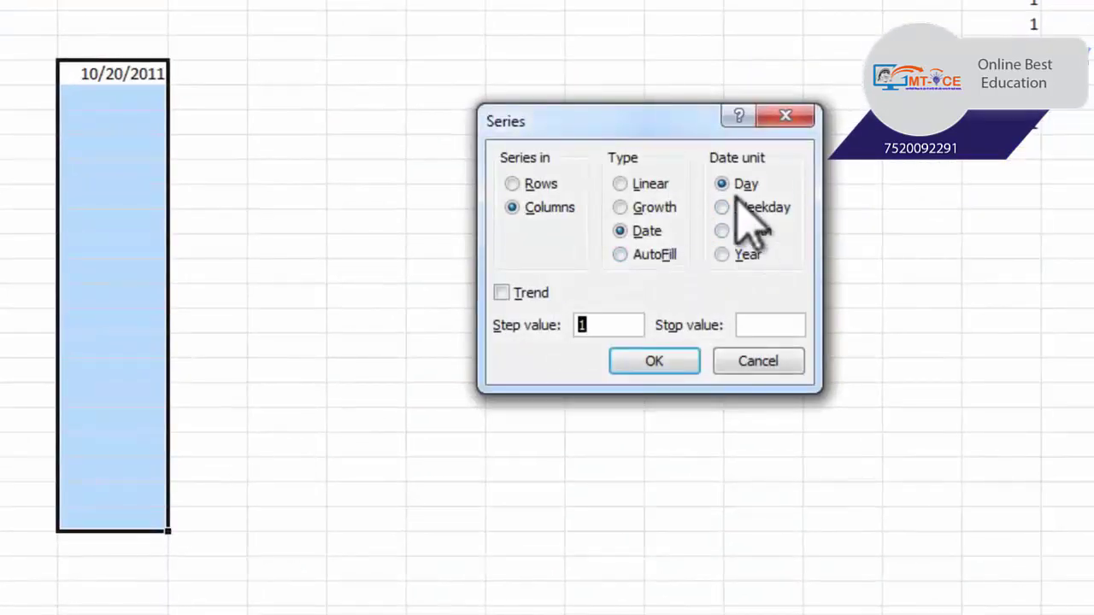
pyautogui.click(647, 237)
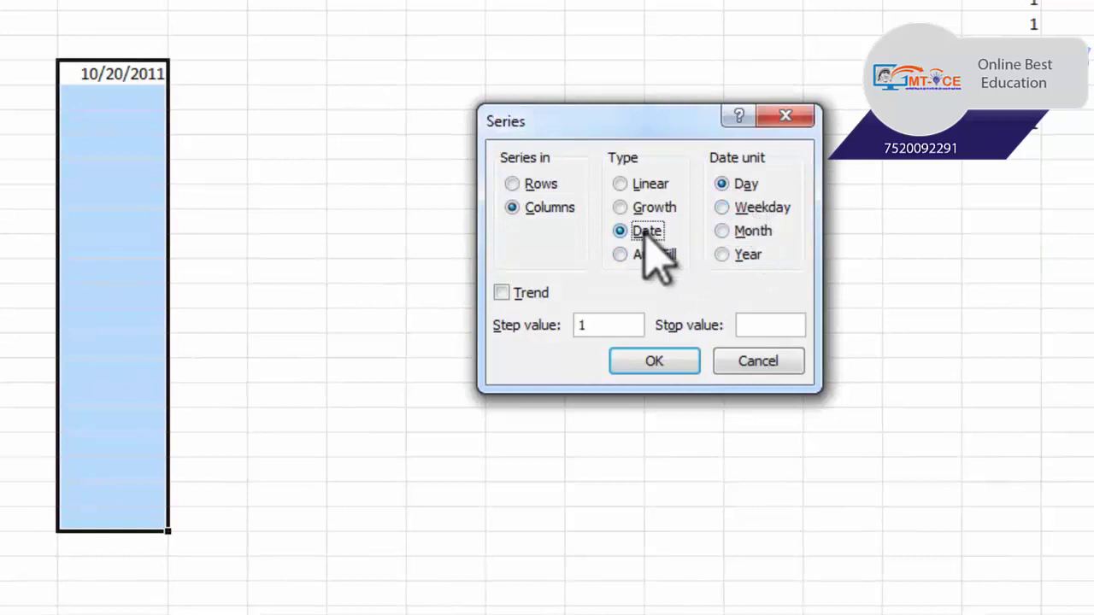
pyautogui.click(753, 207)
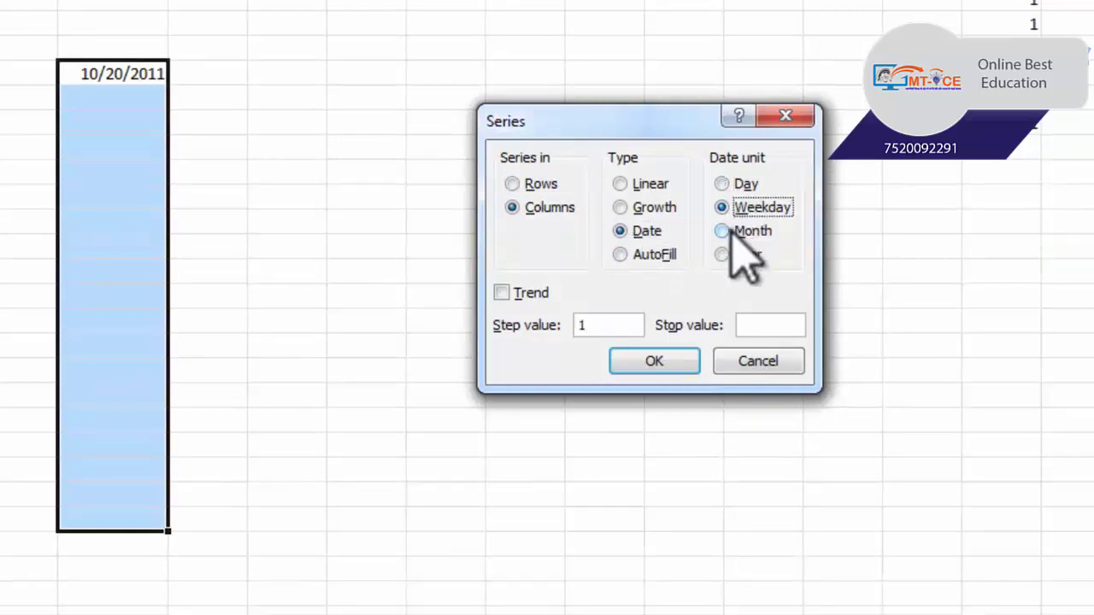
pyautogui.click(747, 231)
pyautogui.click(737, 255)
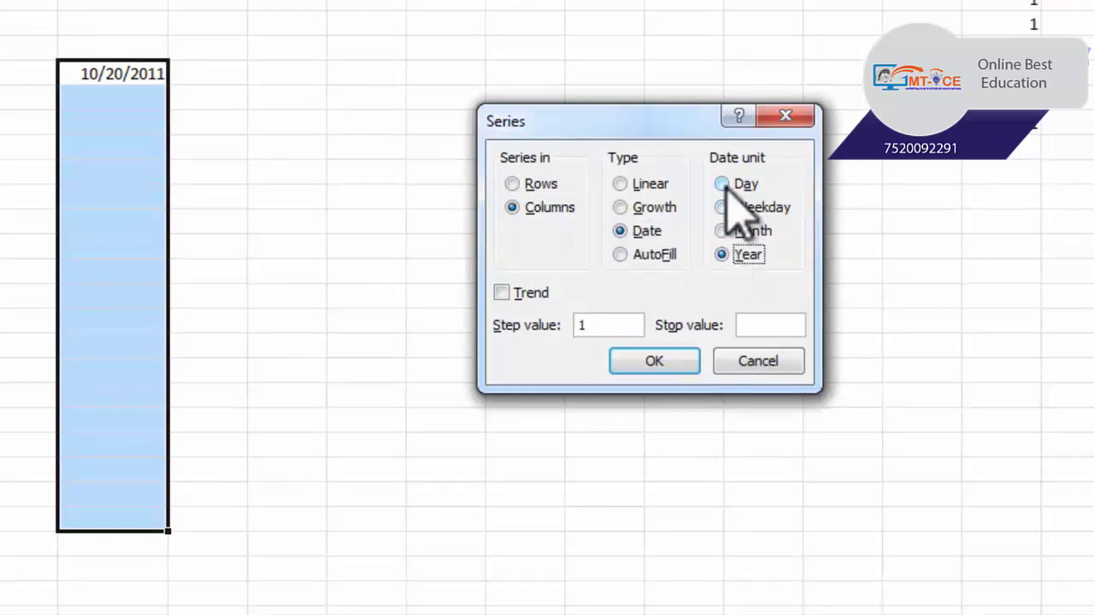
pyautogui.click(682, 361)
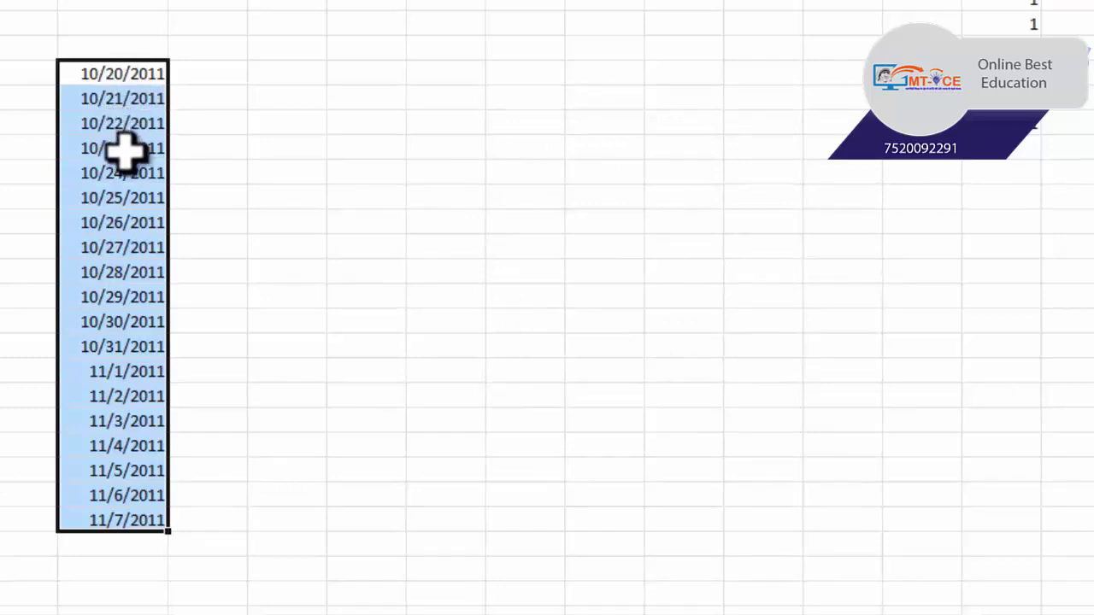
# Enter the date 10/20/2011 in cell D16
pyautogui.click(257, 74)
pyautogui.write('10/20/2011')
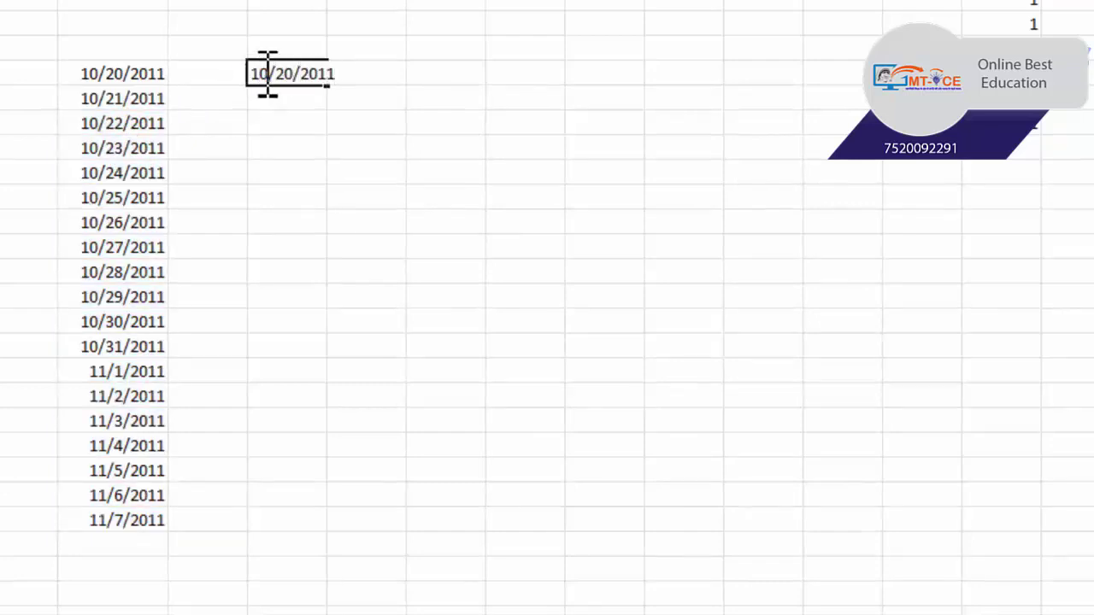
pyautogui.click(431, 171)
# Fill the range D16:D34 with a date series in columns using the Weekday unit and a step value of 1
pyautogui.moveTo(290, 75); pyautogui.dragTo(318, 526)
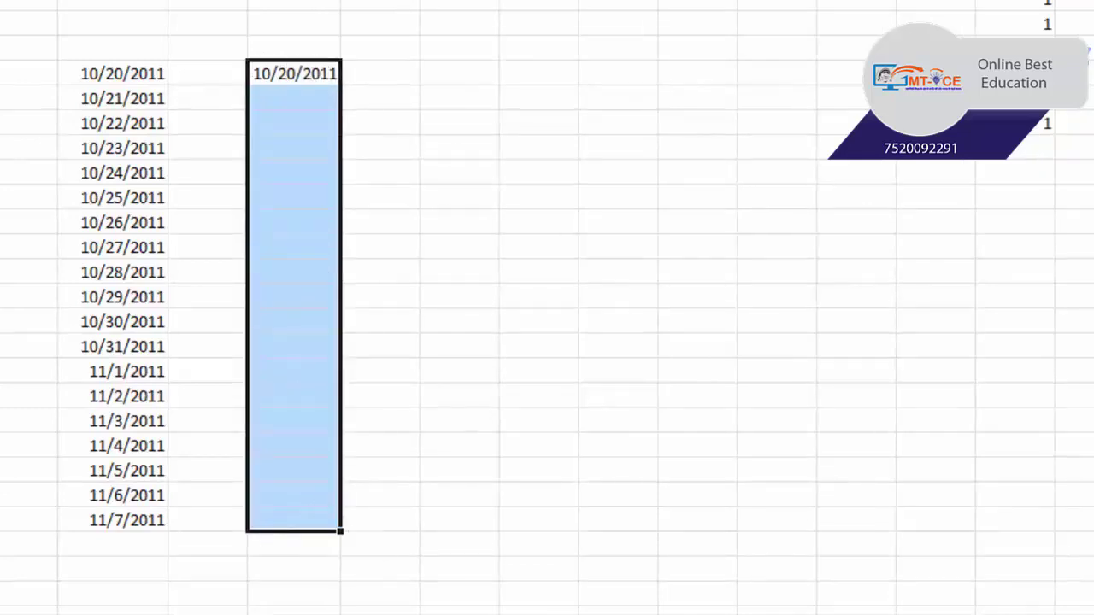
pyautogui.hotkey('alt', 'h')
pyautogui.press('f')
pyautogui.press('i')
pyautogui.press('s')
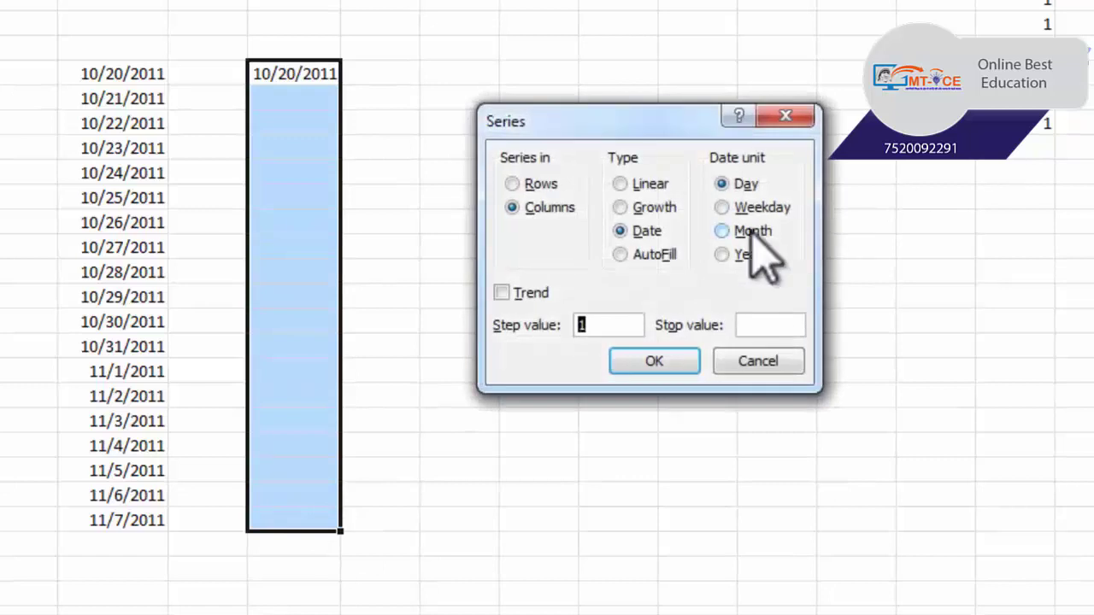
pyautogui.click(723, 208)
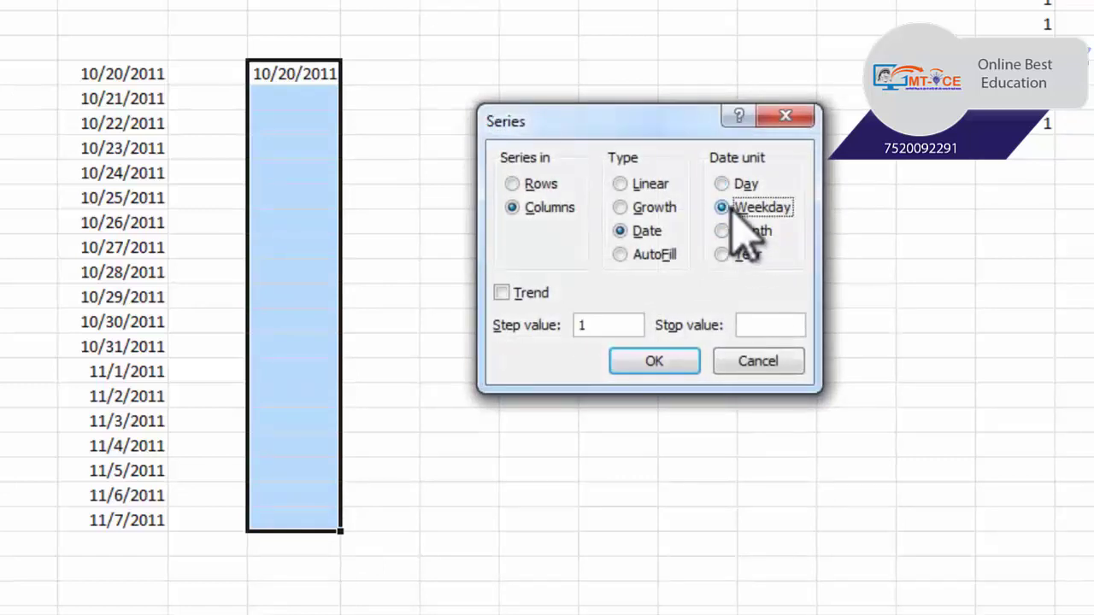
pyautogui.click(667, 359)
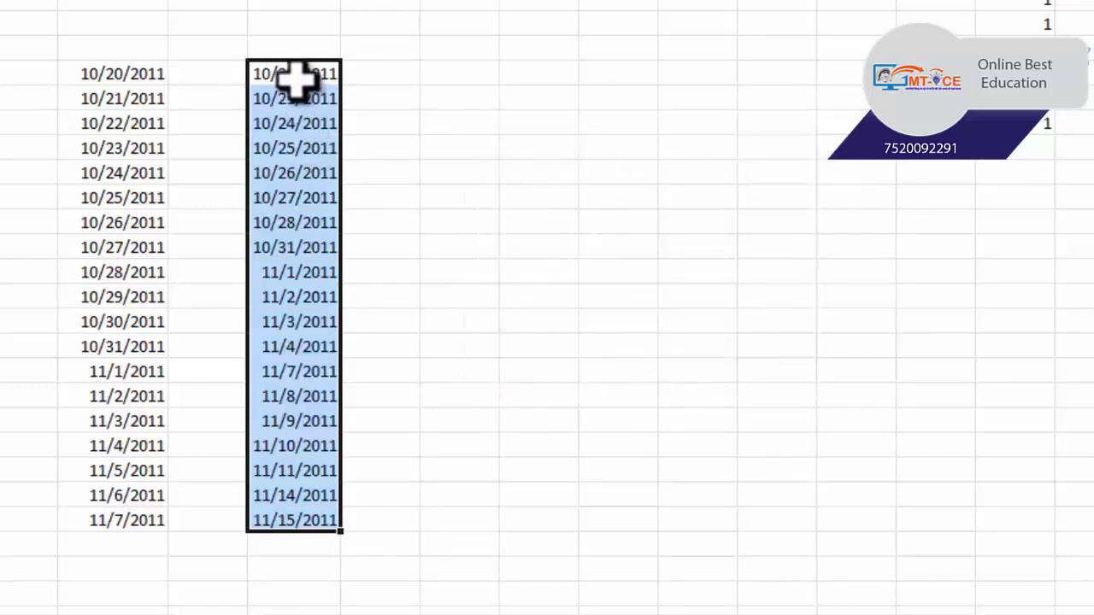
pyautogui.moveTo(298, 80); pyautogui.dragTo(298, 94)
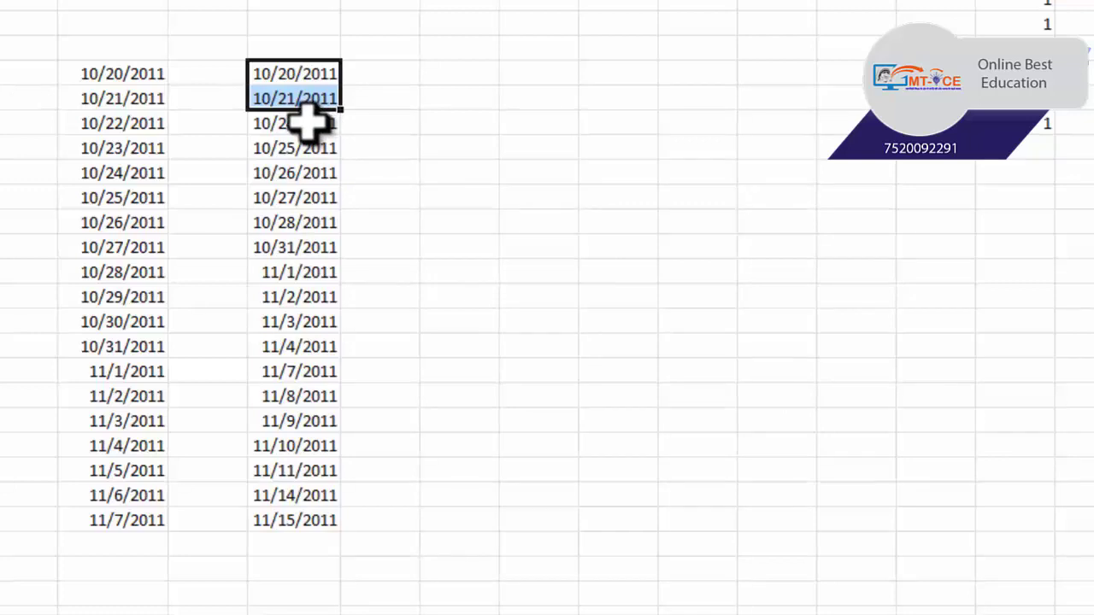
pyautogui.moveTo(310, 124); pyautogui.dragTo(299, 218)
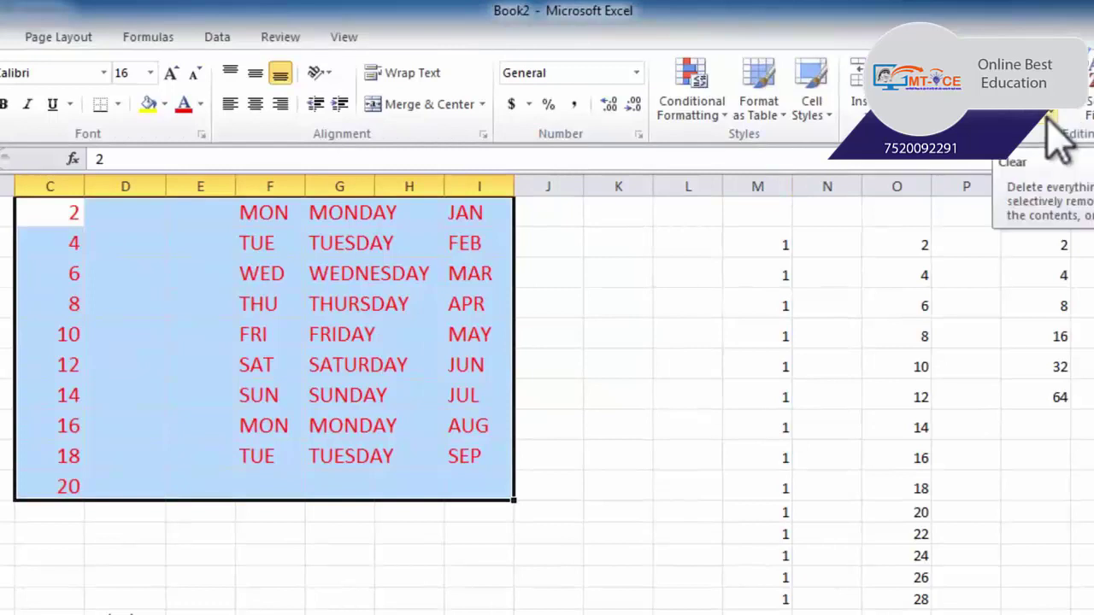
# Clear the formats and the contents of the range C1:I10
pyautogui.click(1060, 141)
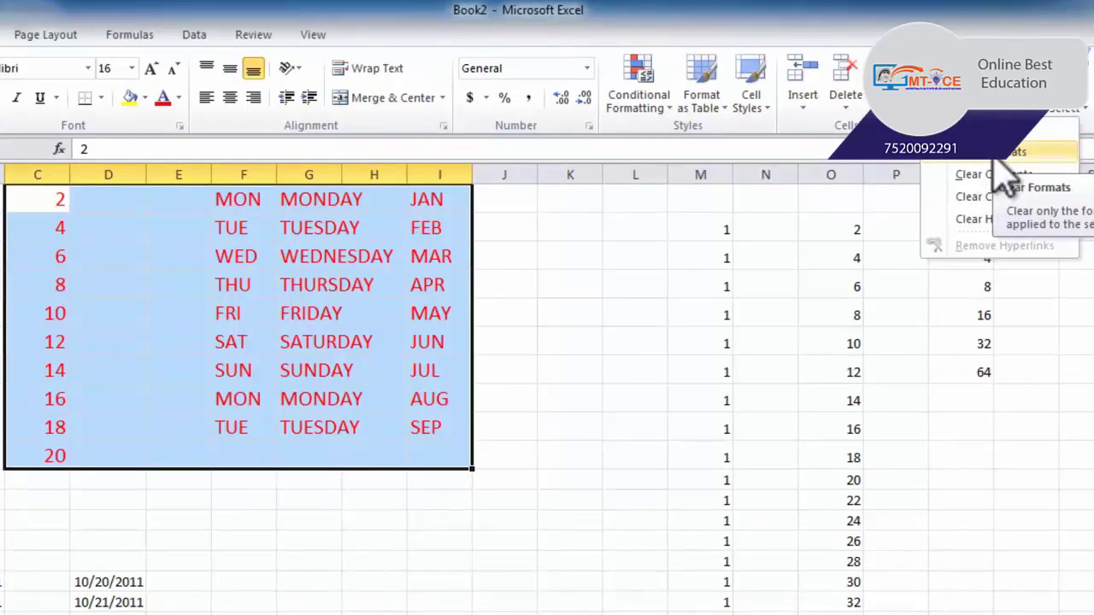
pyautogui.click(1002, 159)
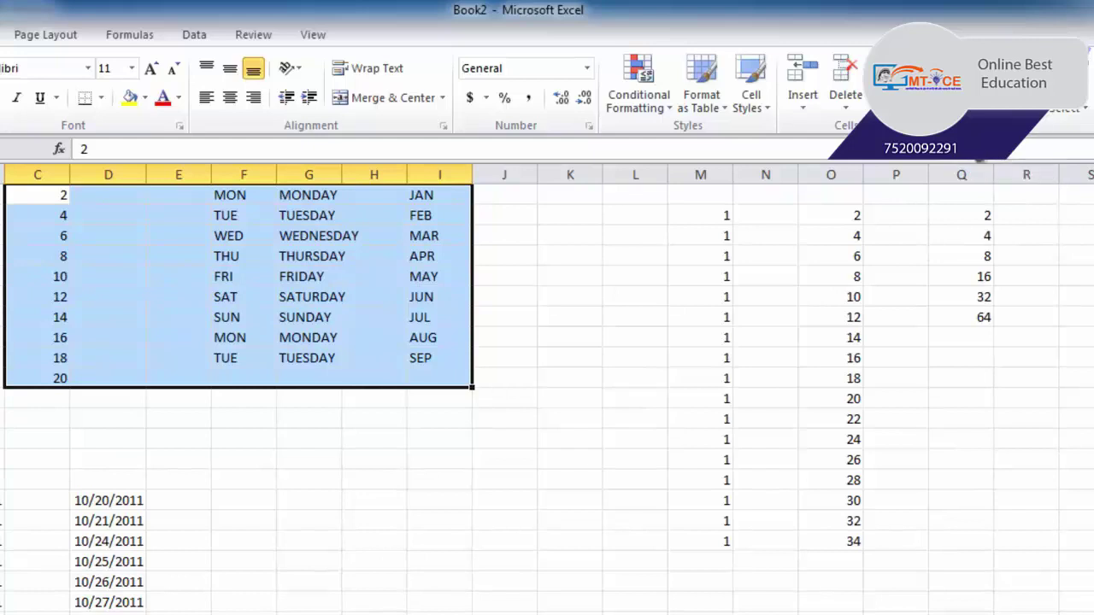
pyautogui.click(947, 109)
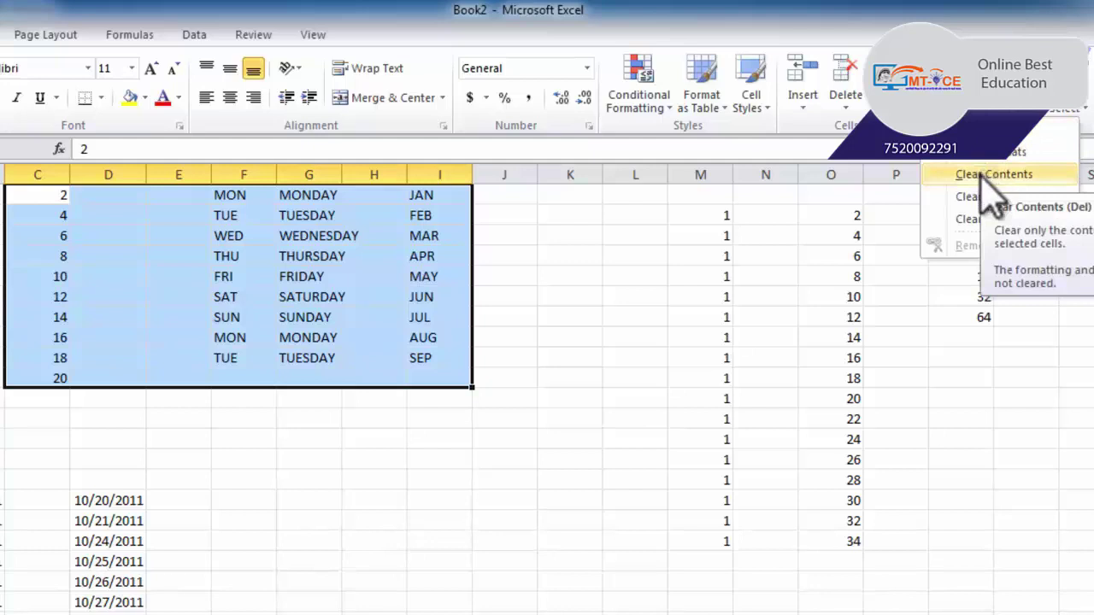
pyautogui.click(983, 179)
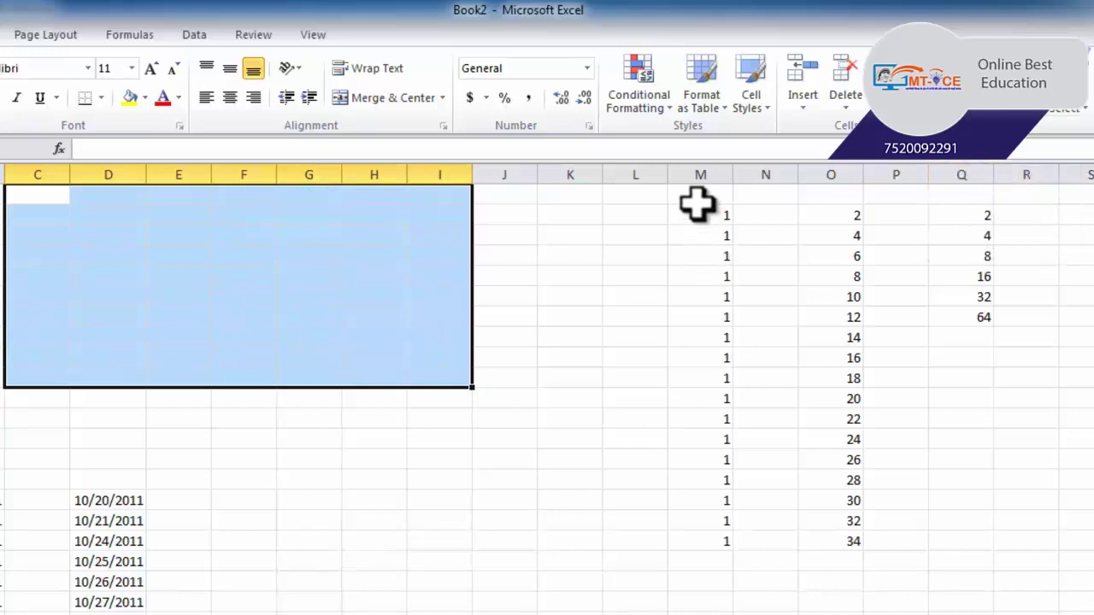
# Clear everything from the number series range M2:Q19
pyautogui.moveTo(701, 215); pyautogui.dragTo(970, 552)
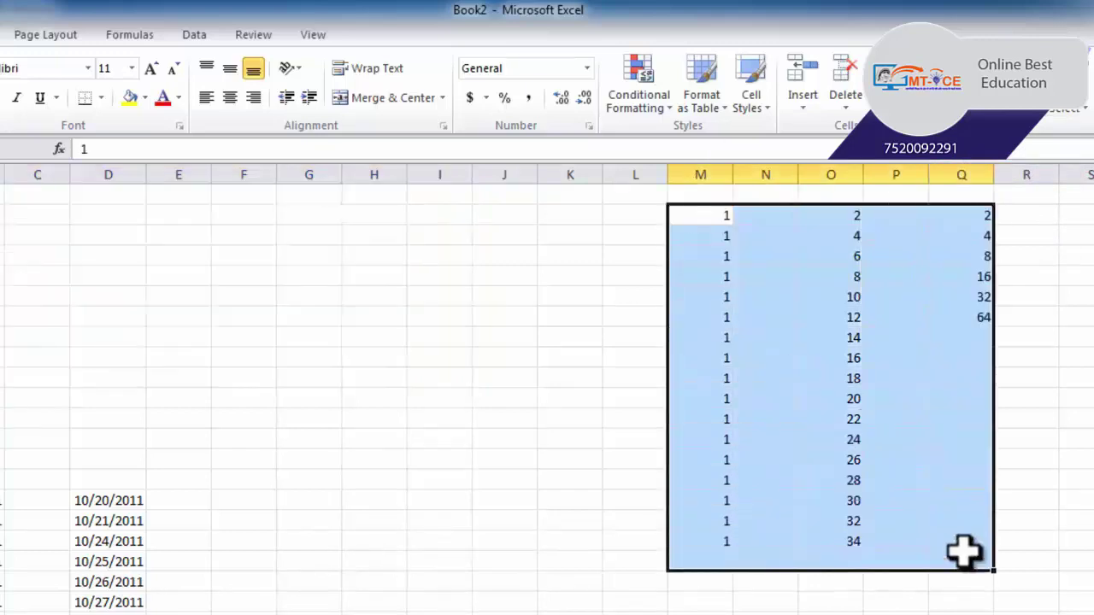
pyautogui.click(940, 108)
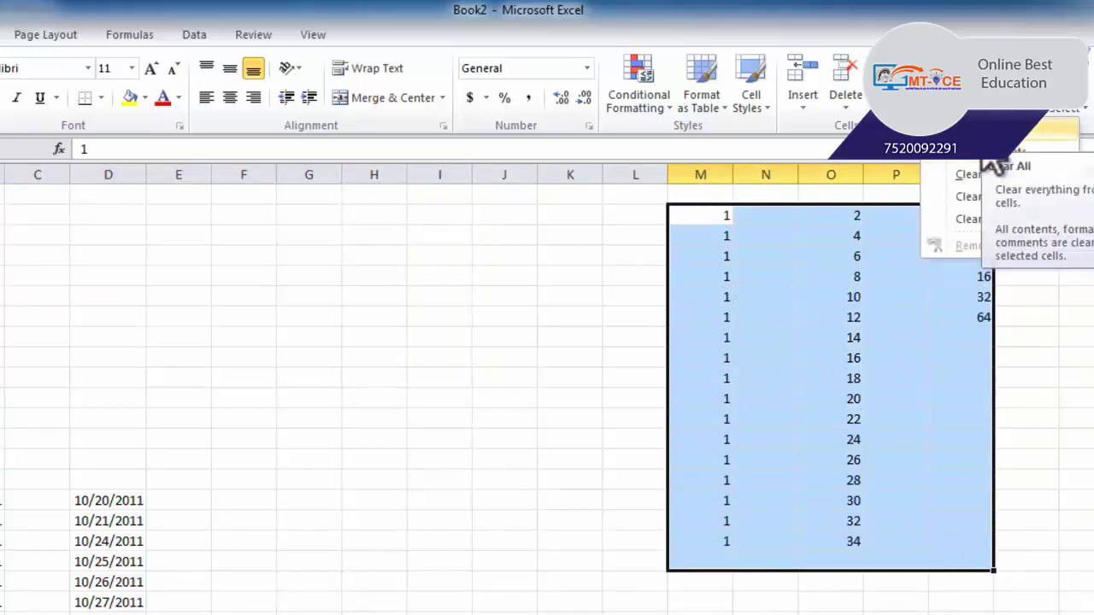
pyautogui.click(995, 166)
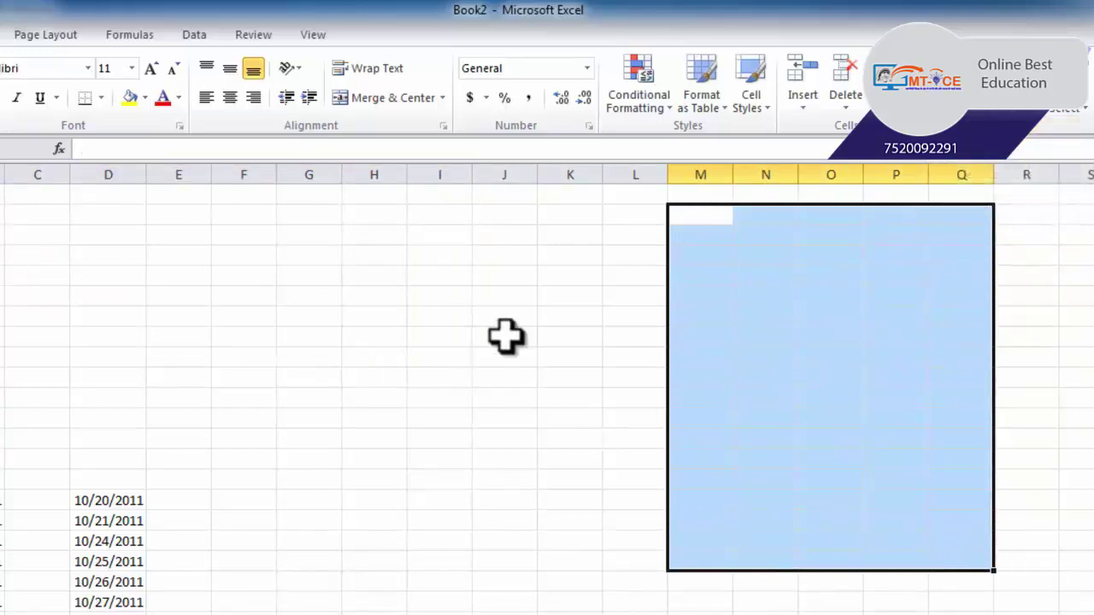
pyautogui.click(940, 109)
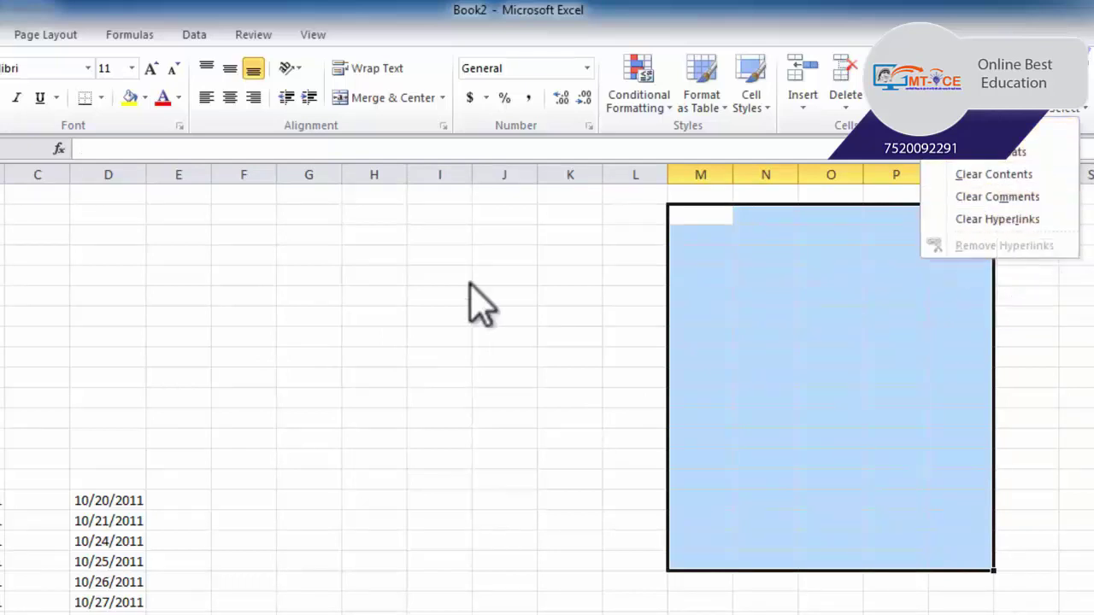
pyautogui.press('Escape')
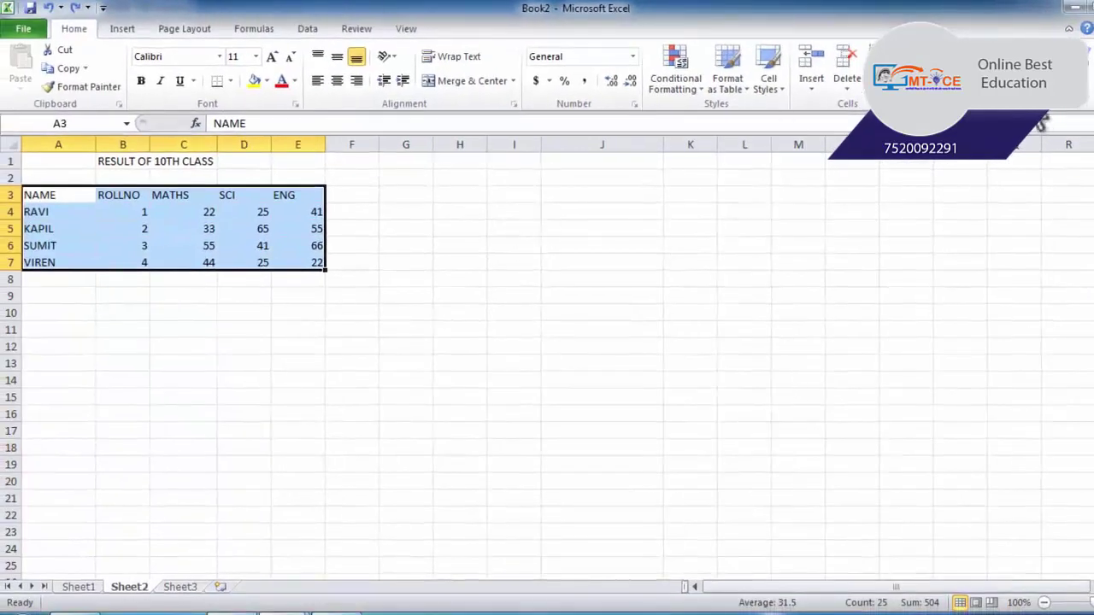
# Sort the result table A3:E7 by name from A to Z, and re-sort it from Z to A
pyautogui.click(128, 297)
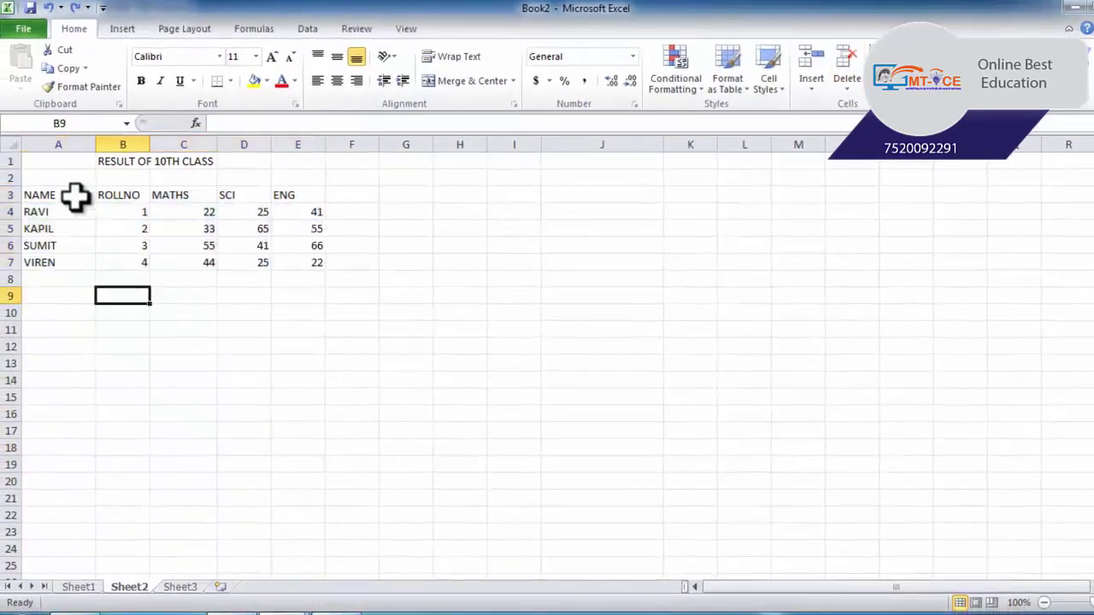
pyautogui.moveTo(61, 197); pyautogui.dragTo(289, 249)
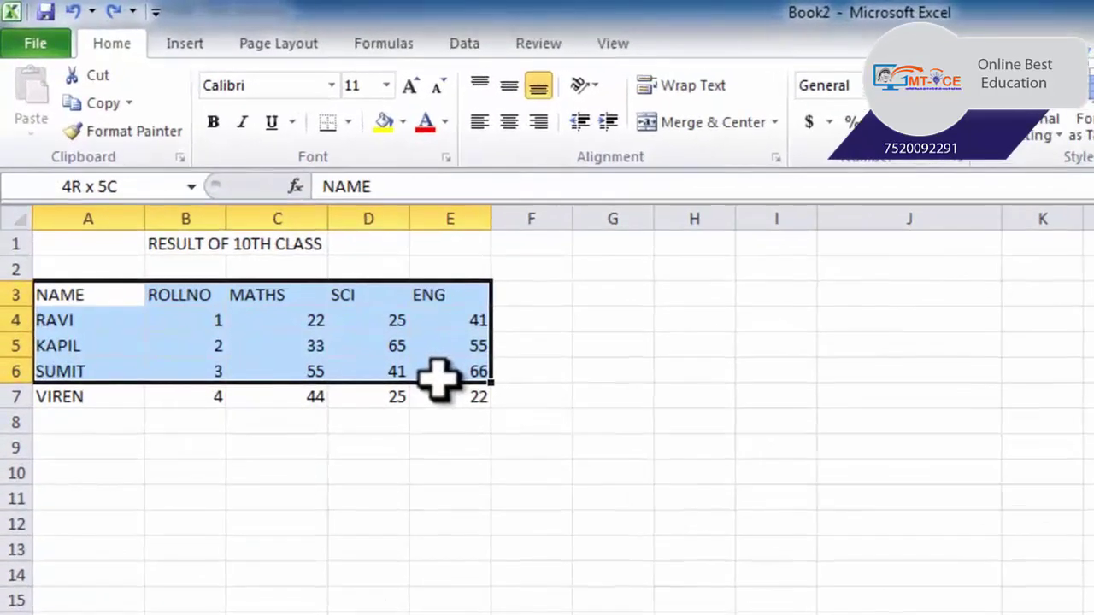
pyautogui.moveTo(438, 376); pyautogui.dragTo(439, 403)
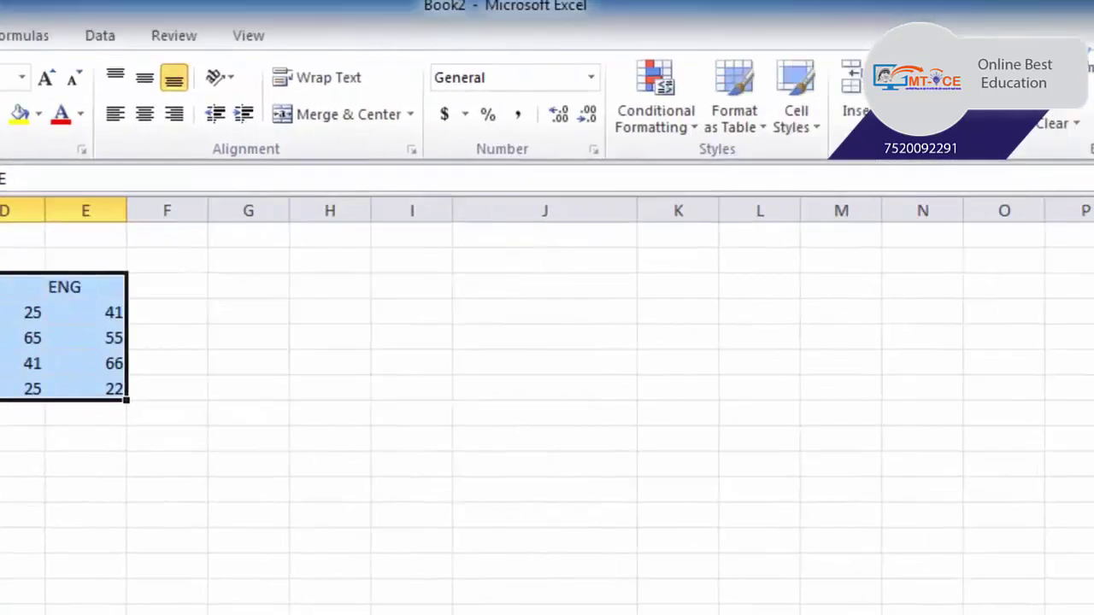
pyautogui.click(850, 94)
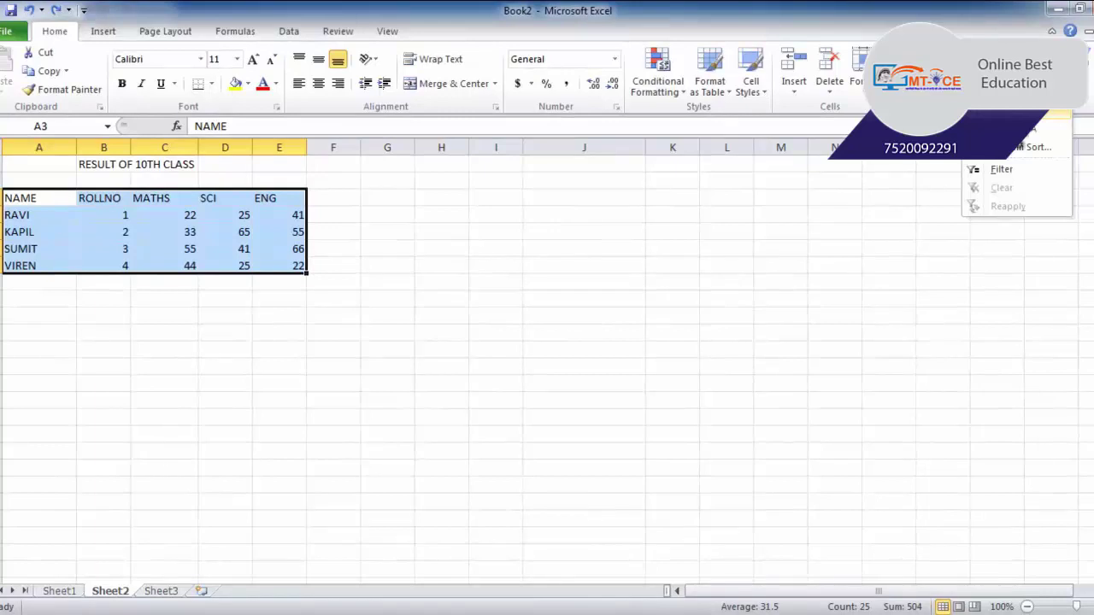
pyautogui.click(1009, 112)
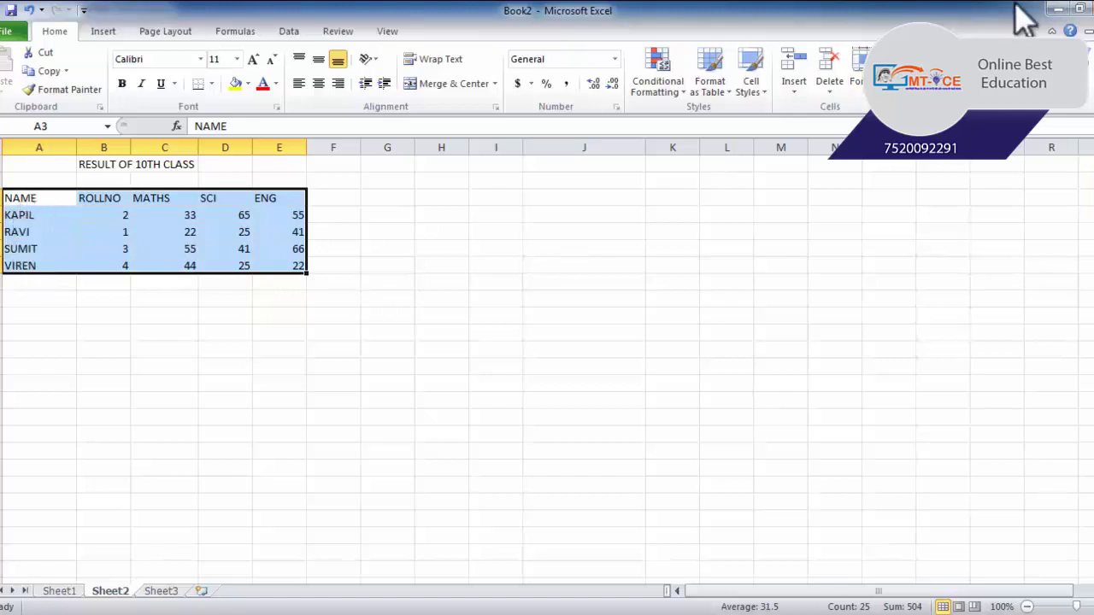
pyautogui.click(1017, 81)
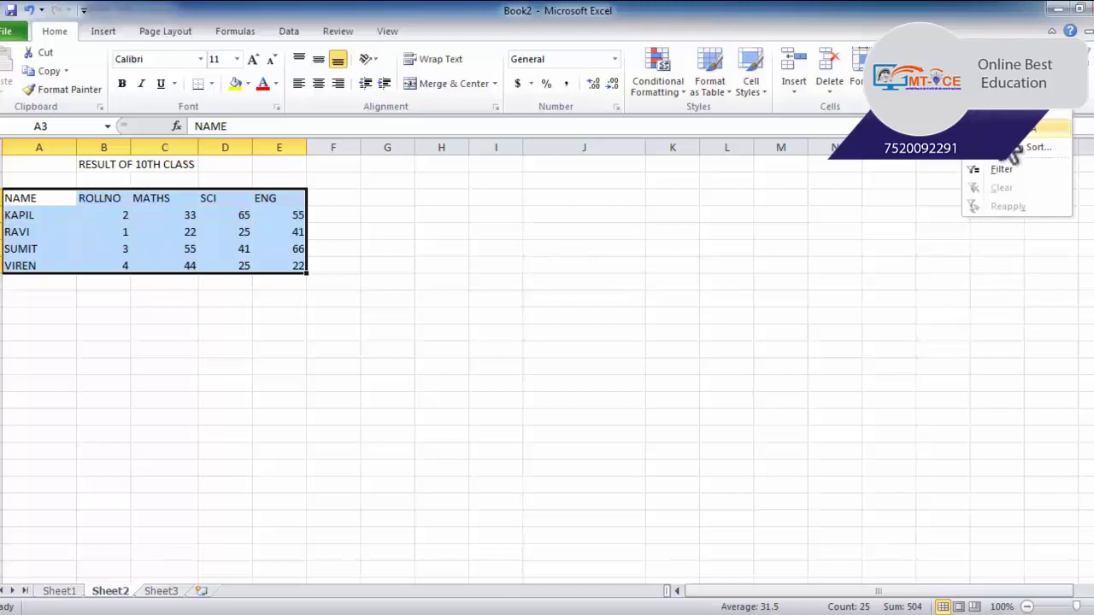
pyautogui.click(1029, 129)
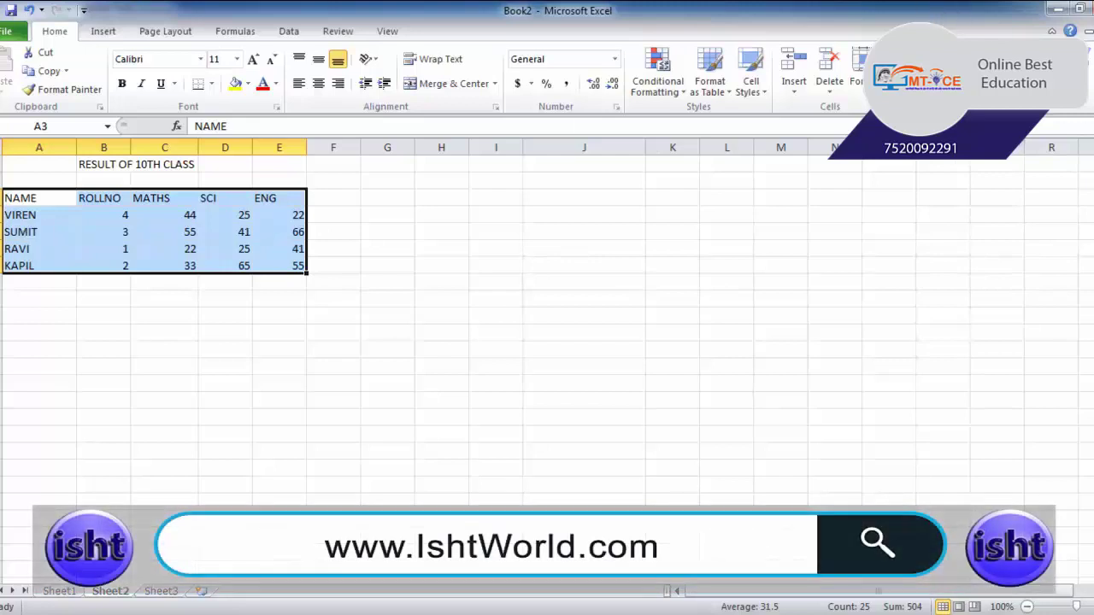
# Apply a custom sort to the result table by MATHS values, ordered Smallest to Largest
pyautogui.click(1037, 85)
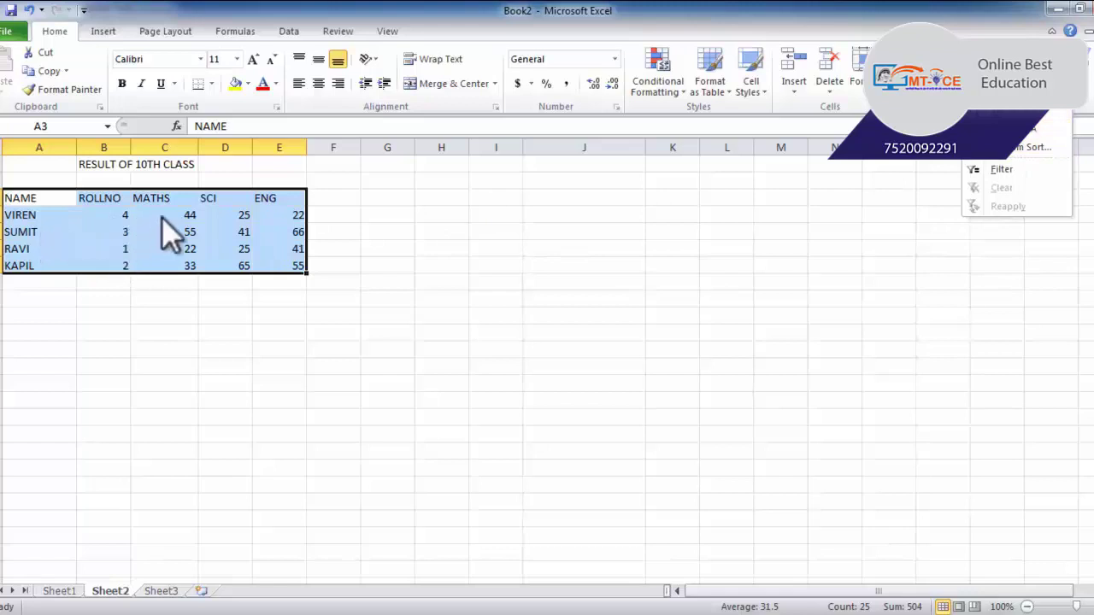
pyautogui.click(1022, 149)
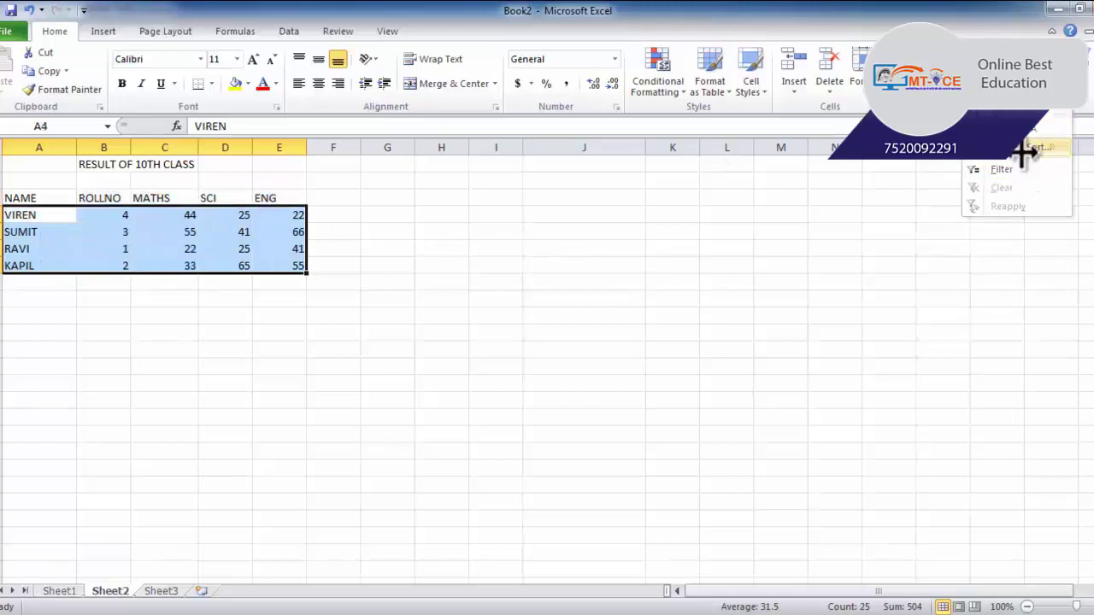
pyautogui.moveTo(479, 242); pyautogui.dragTo(592, 210)
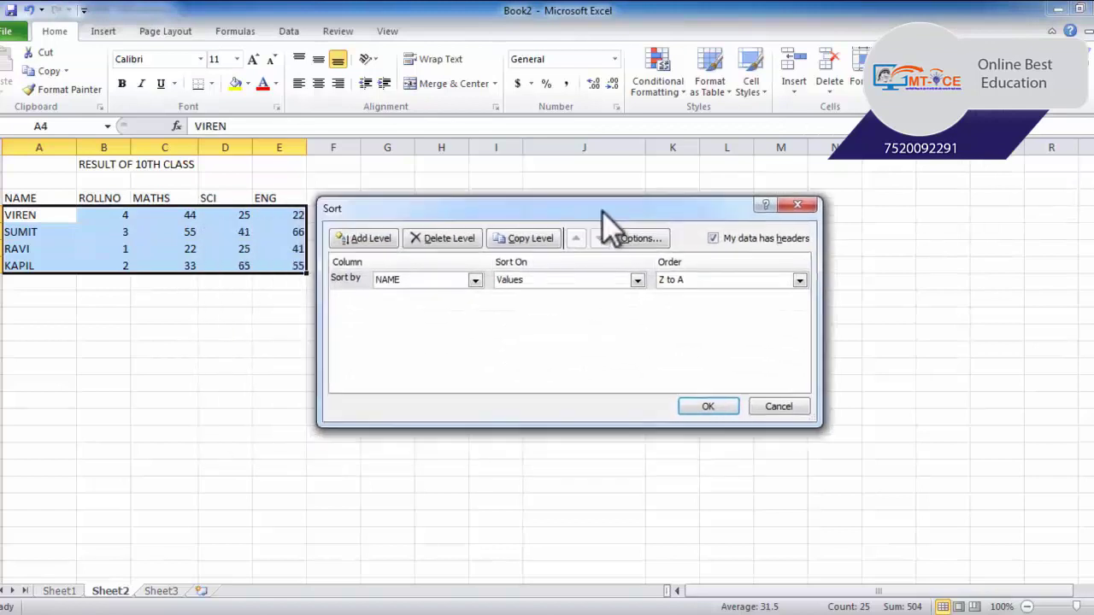
pyautogui.click(478, 280)
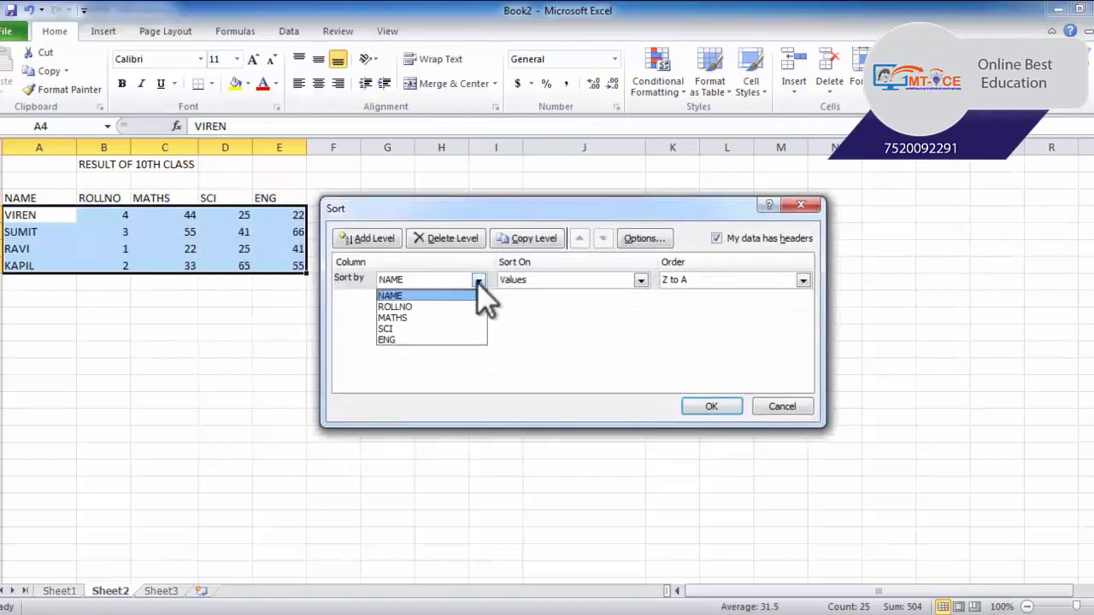
pyautogui.click(413, 317)
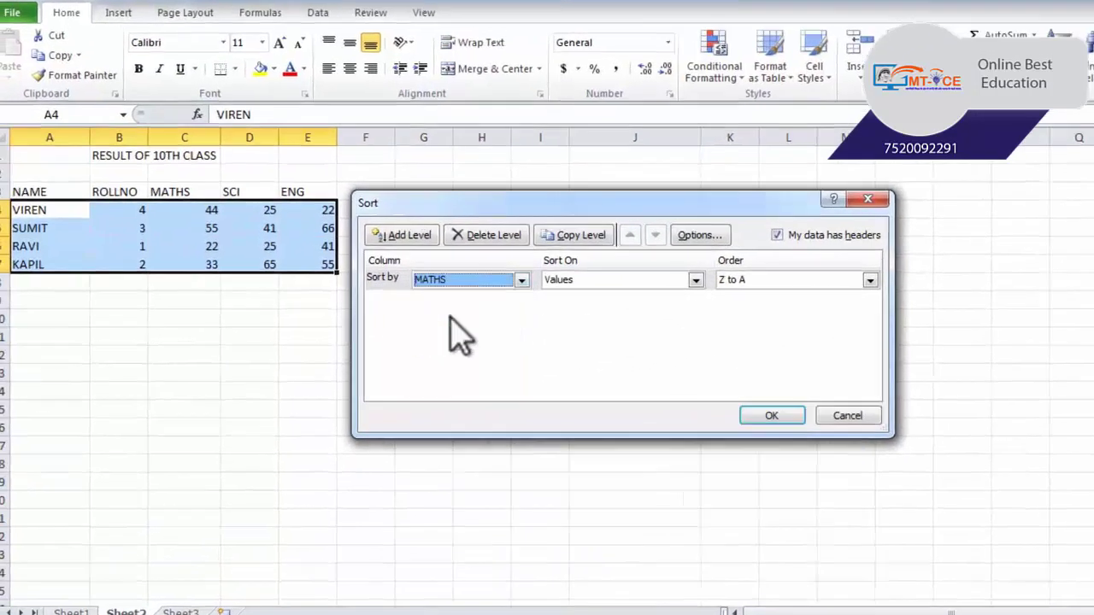
pyautogui.moveTo(637, 197); pyautogui.dragTo(694, 196)
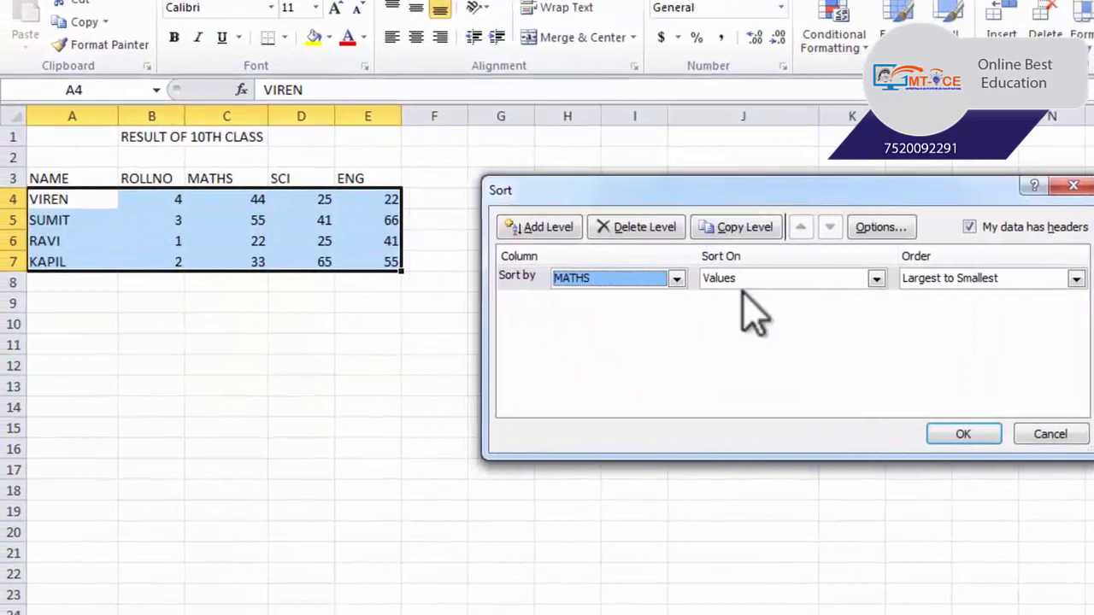
pyautogui.click(1076, 280)
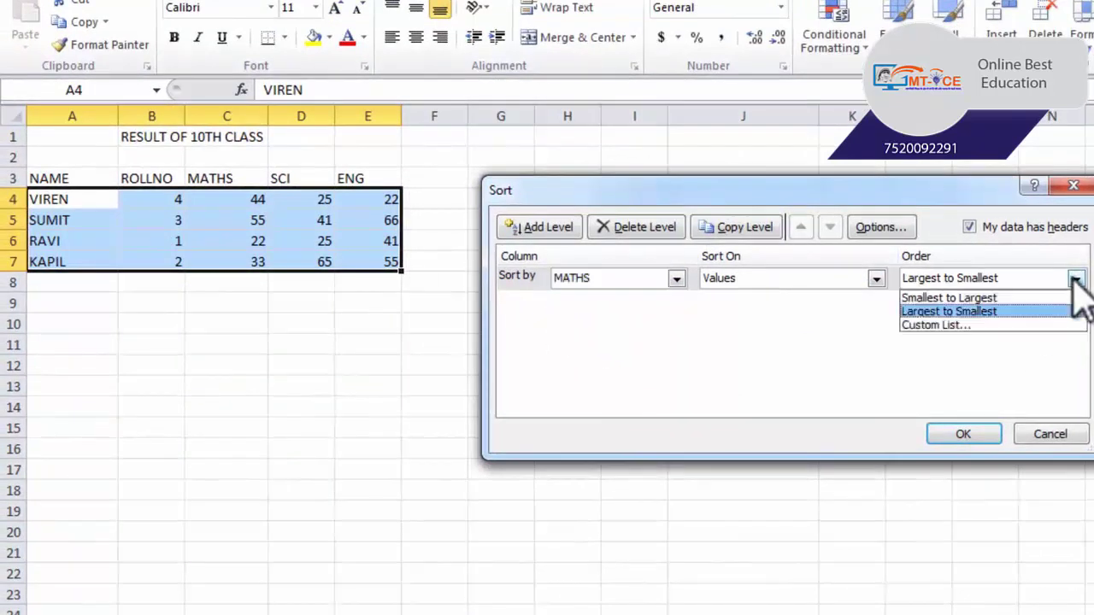
pyautogui.click(1006, 298)
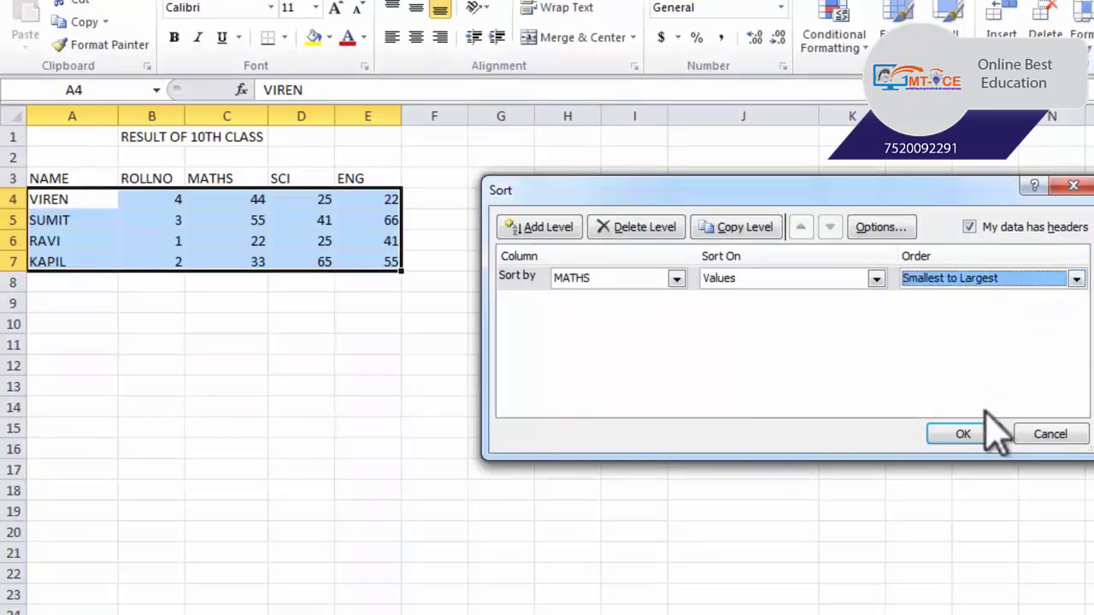
pyautogui.click(965, 432)
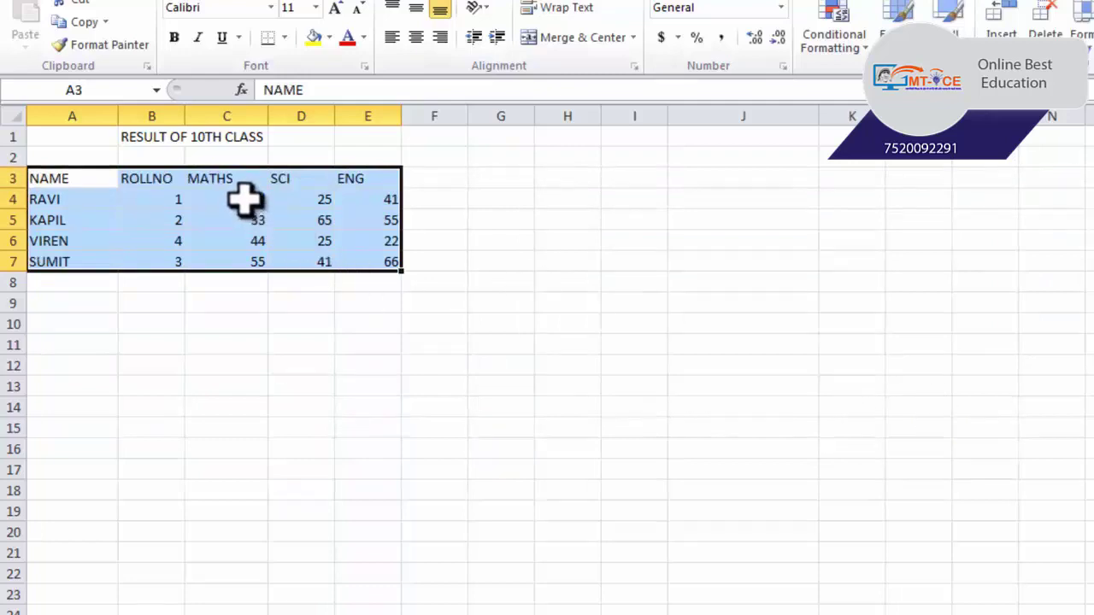
# Examine the order of the MATHS marks and the matching NAME and SCI entries in the sorted table
pyautogui.moveTo(245, 199); pyautogui.dragTo(251, 257)
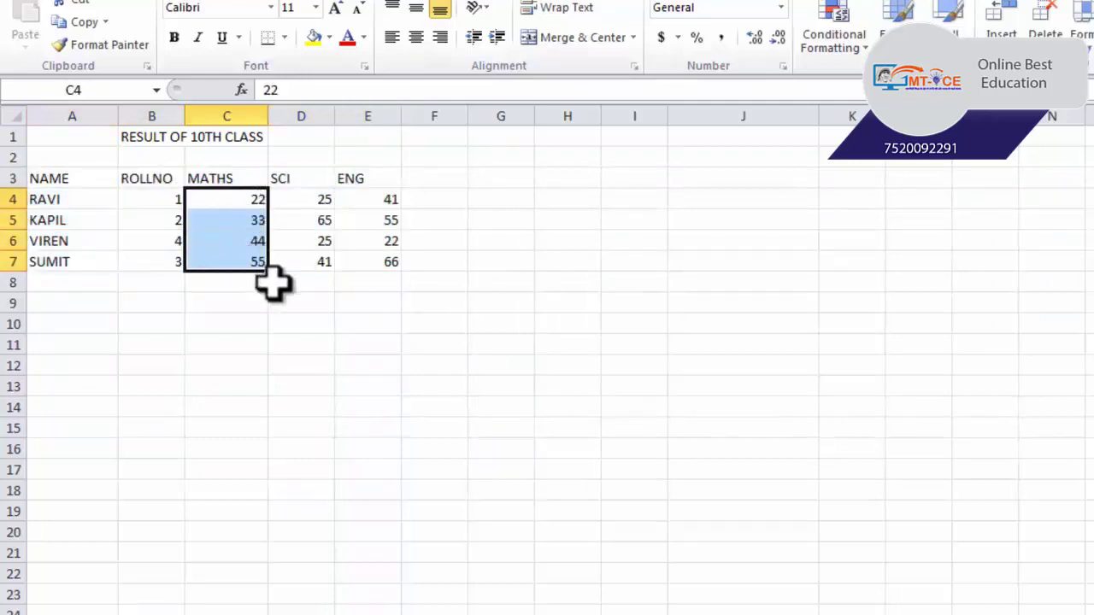
pyautogui.click(246, 201)
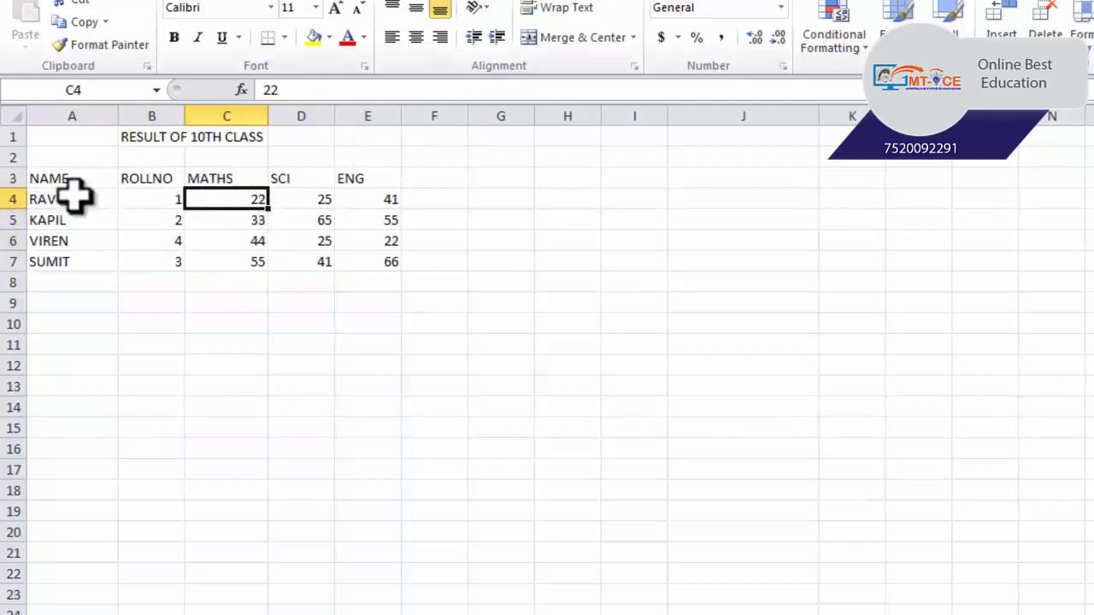
pyautogui.moveTo(78, 198); pyautogui.dragTo(68, 265)
pyautogui.moveTo(246, 199); pyautogui.dragTo(245, 256)
pyautogui.moveTo(325, 219); pyautogui.dragTo(325, 261)
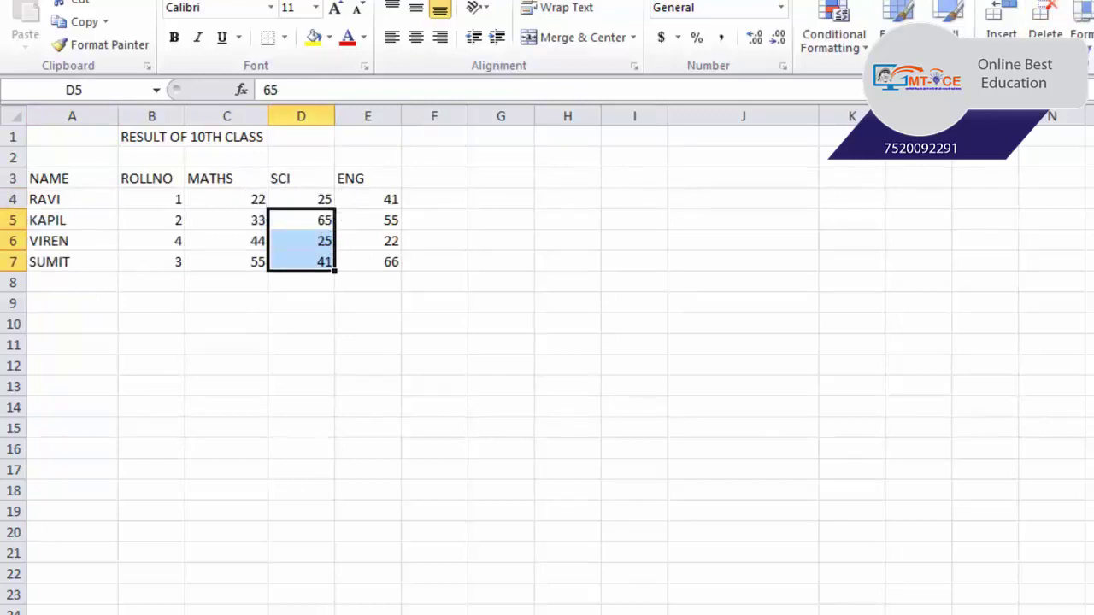
pyautogui.click(742, 220)
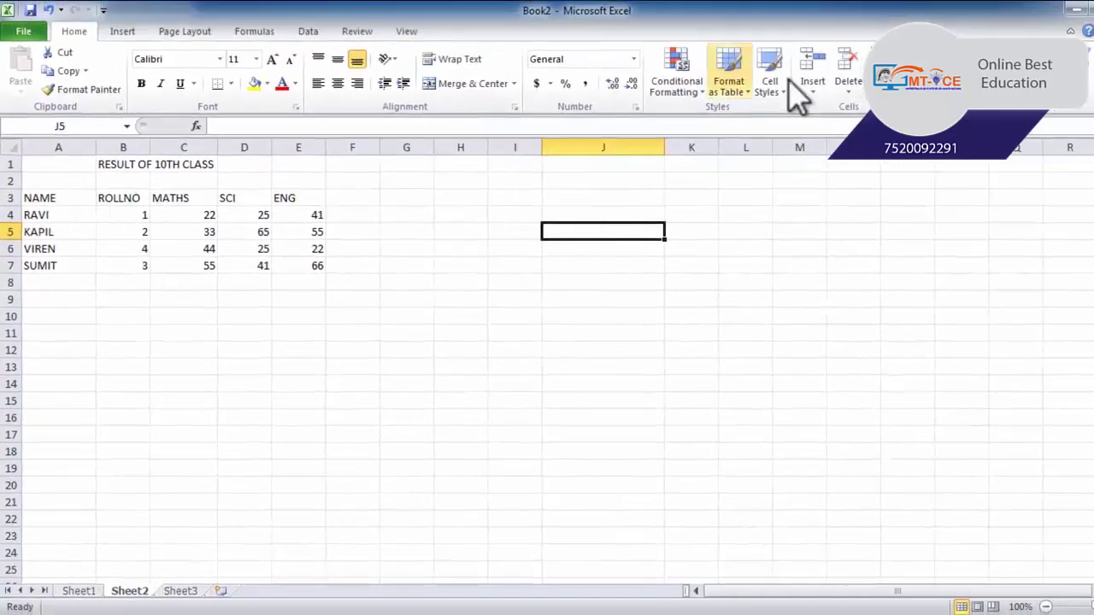
# Turn on filtering for the result table A3:E7
pyautogui.click(1004, 86)
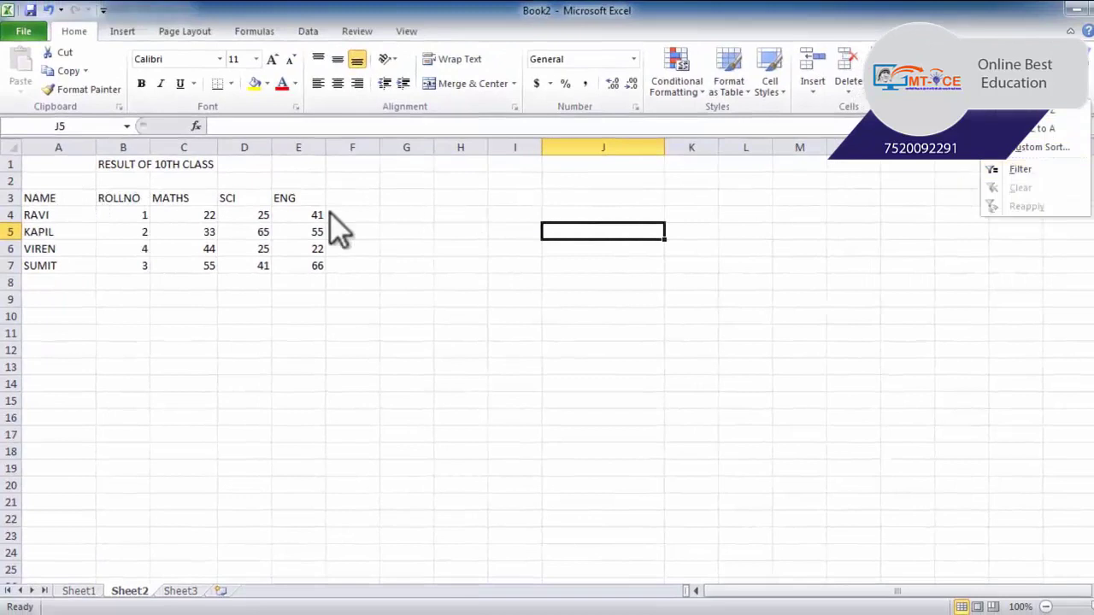
pyautogui.click(200, 248)
pyautogui.moveTo(51, 198); pyautogui.dragTo(285, 266)
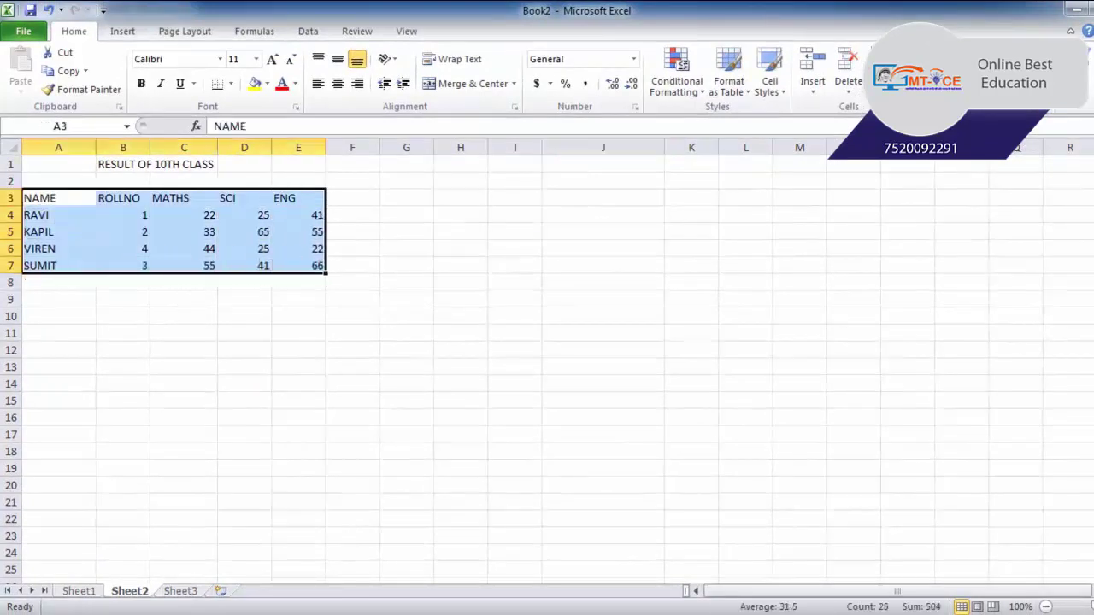
pyautogui.click(1041, 79)
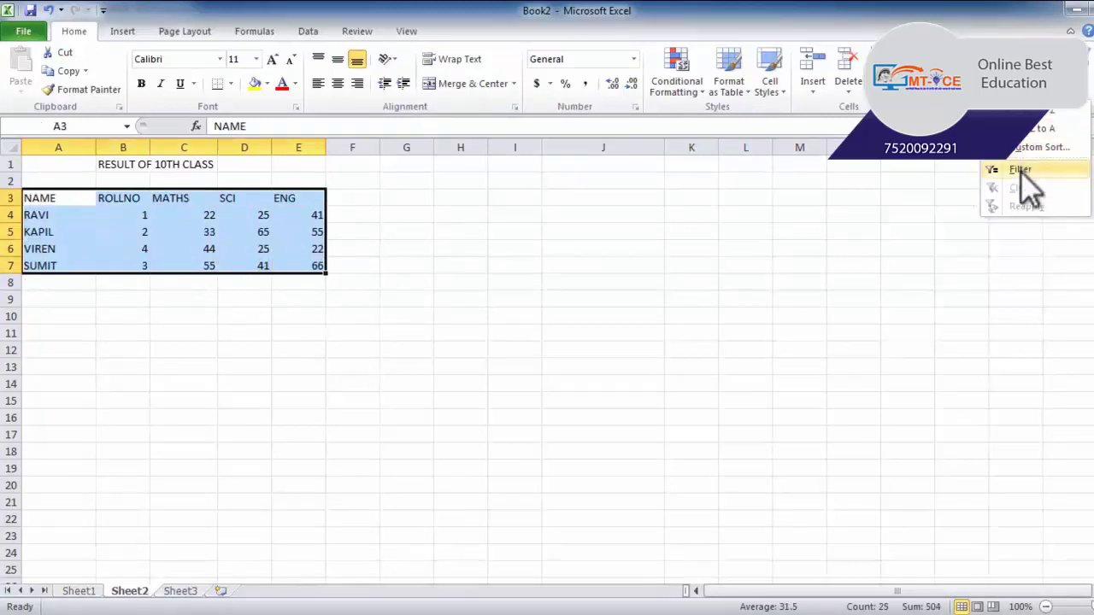
pyautogui.click(1021, 171)
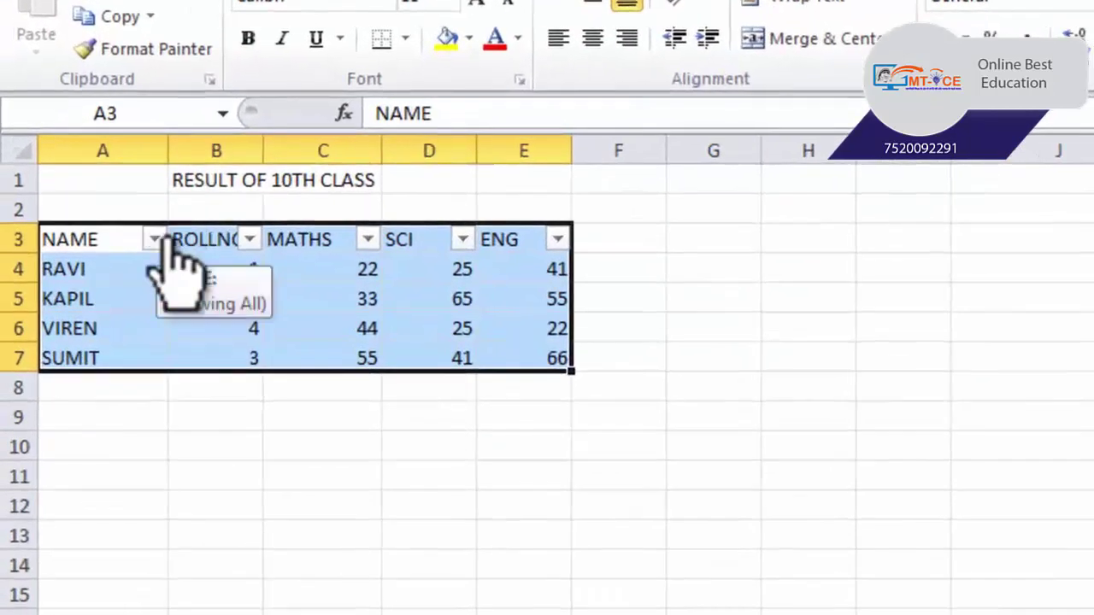
# Filter the NAME column to only the last name in its filter list, and show all names again
pyautogui.click(154, 240)
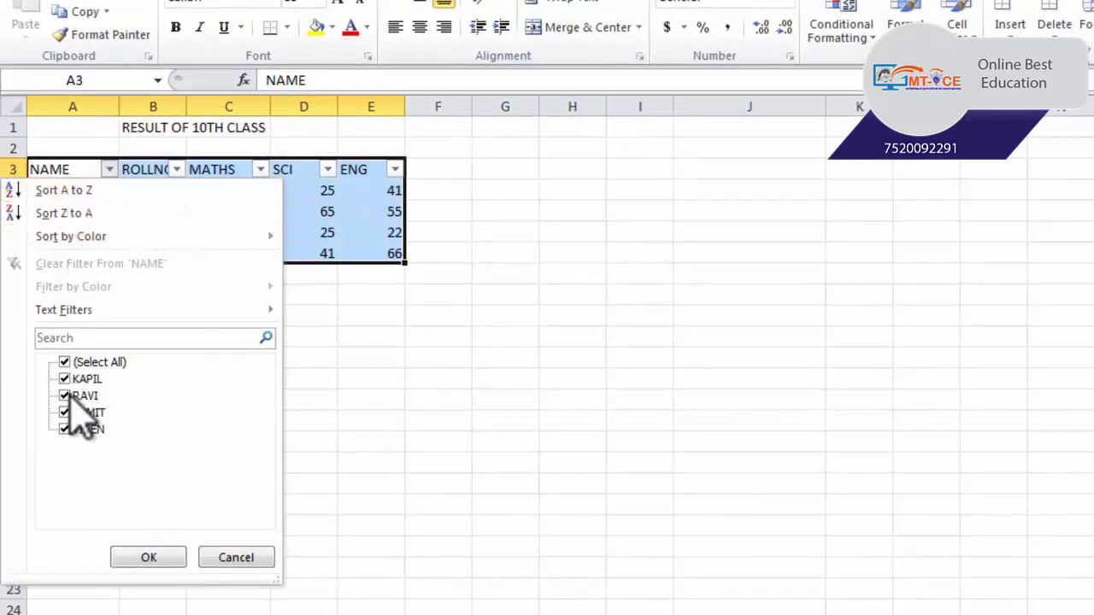
pyautogui.click(71, 381)
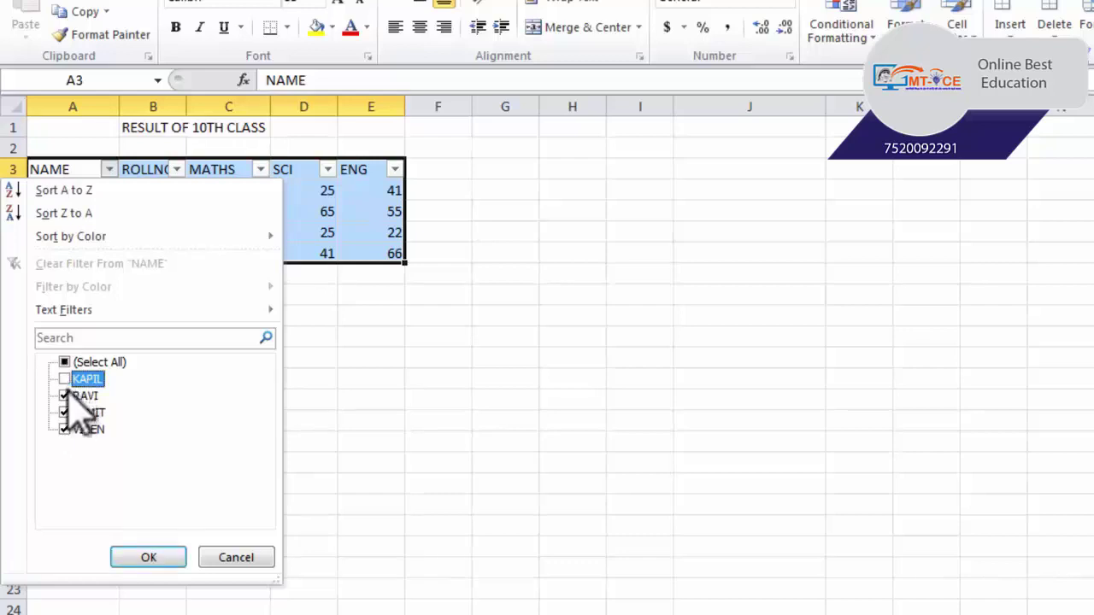
pyautogui.click(68, 396)
pyautogui.click(66, 413)
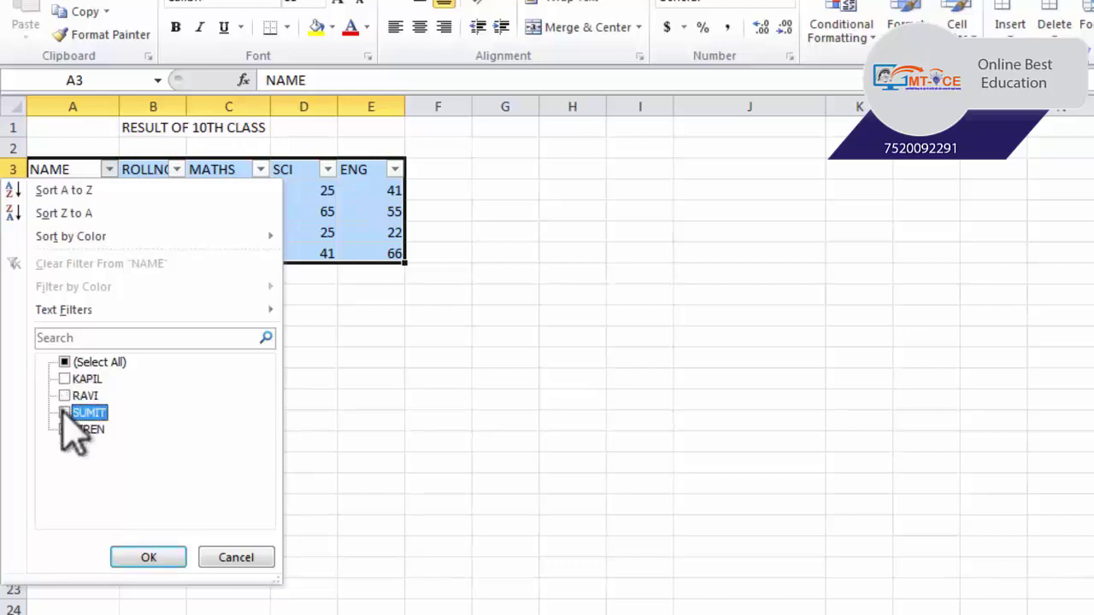
pyautogui.click(140, 557)
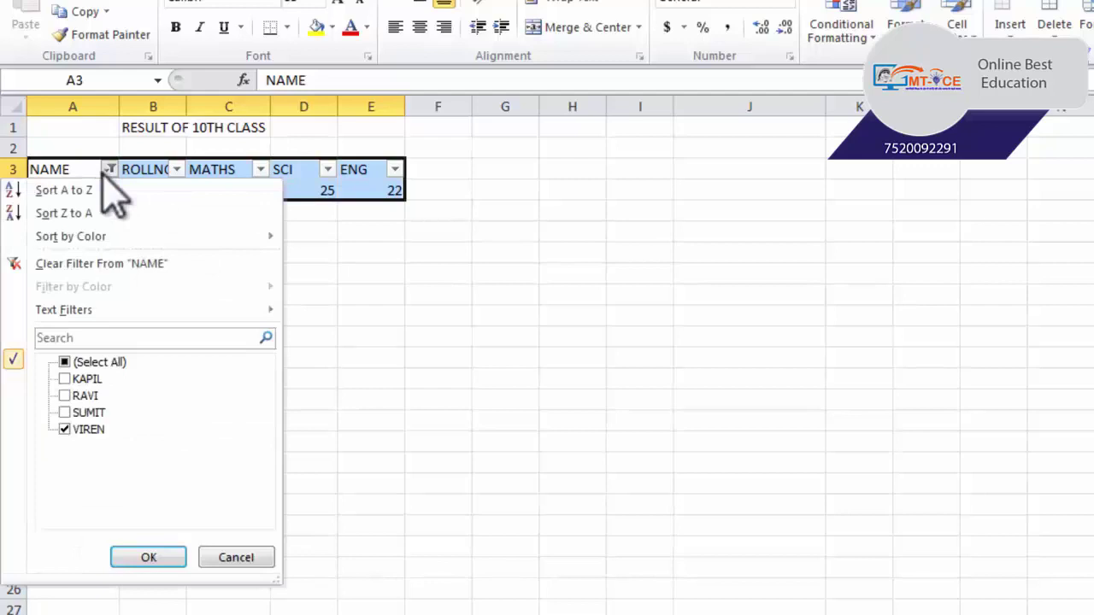
pyautogui.click(65, 363)
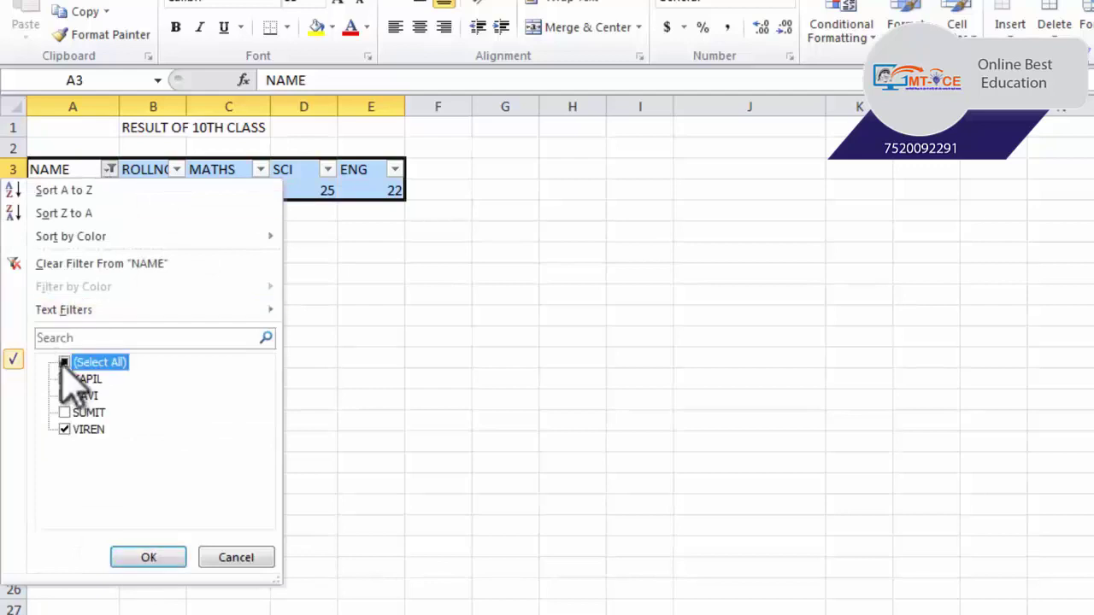
pyautogui.click(135, 557)
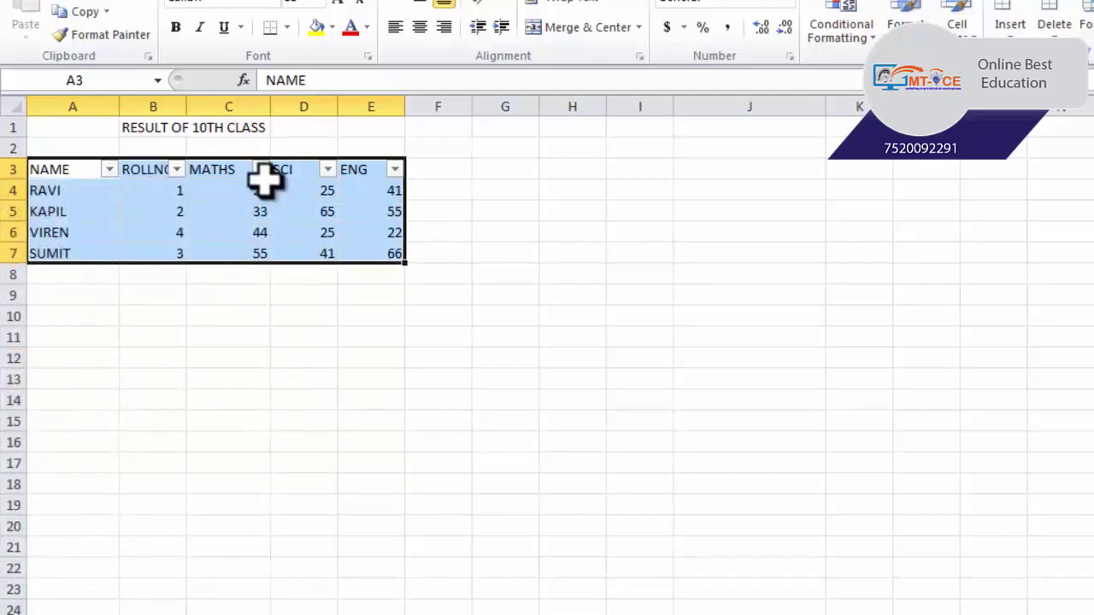
# Filter the SCI column to show only the rows with the value 25
pyautogui.click(328, 170)
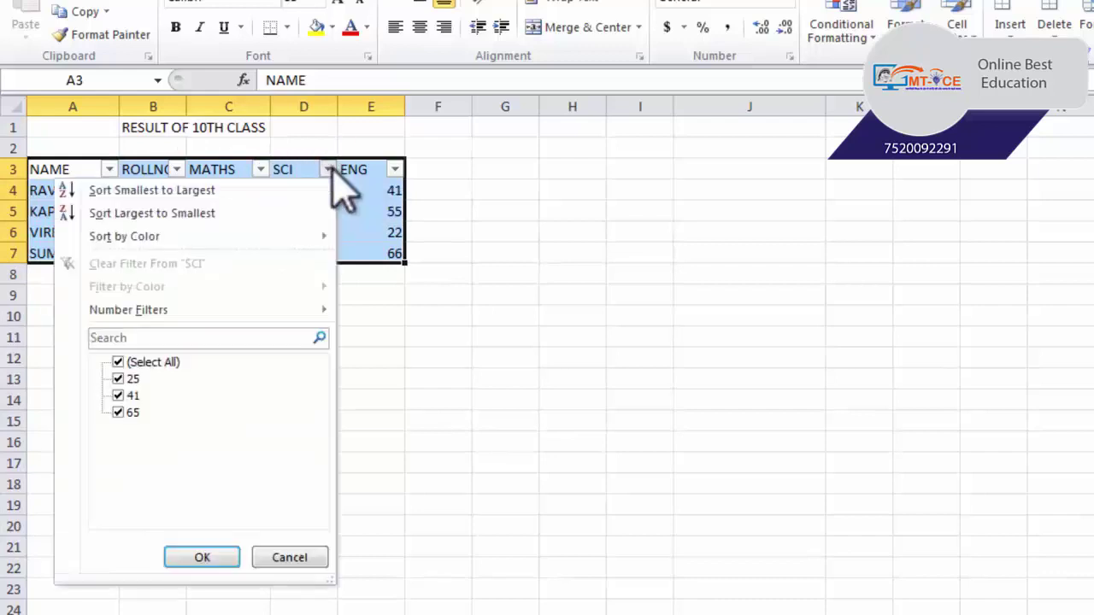
pyautogui.click(118, 362)
pyautogui.click(118, 378)
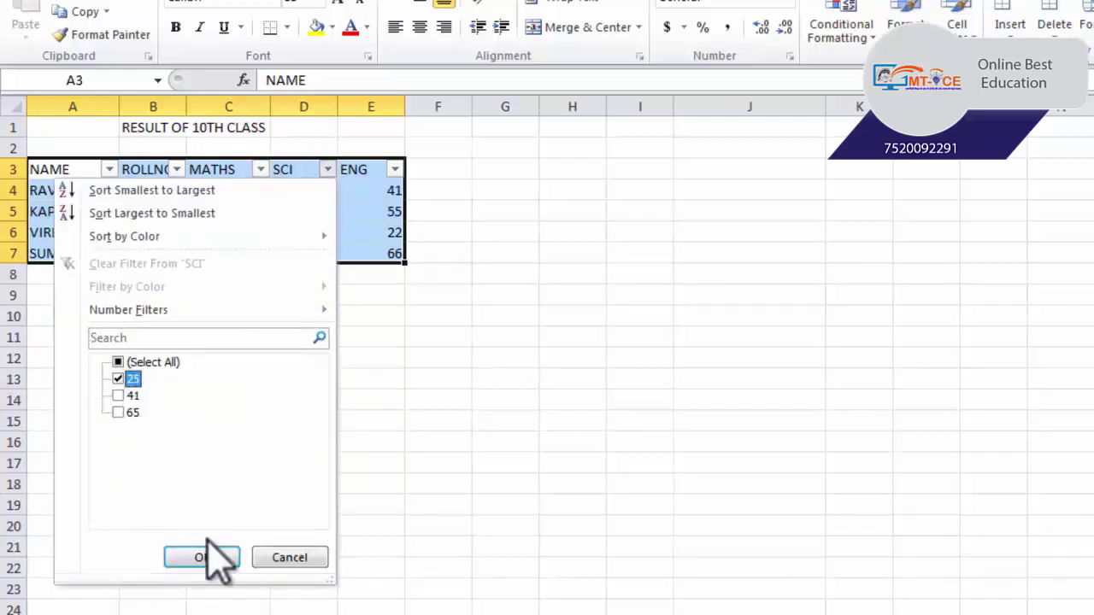
pyautogui.click(210, 557)
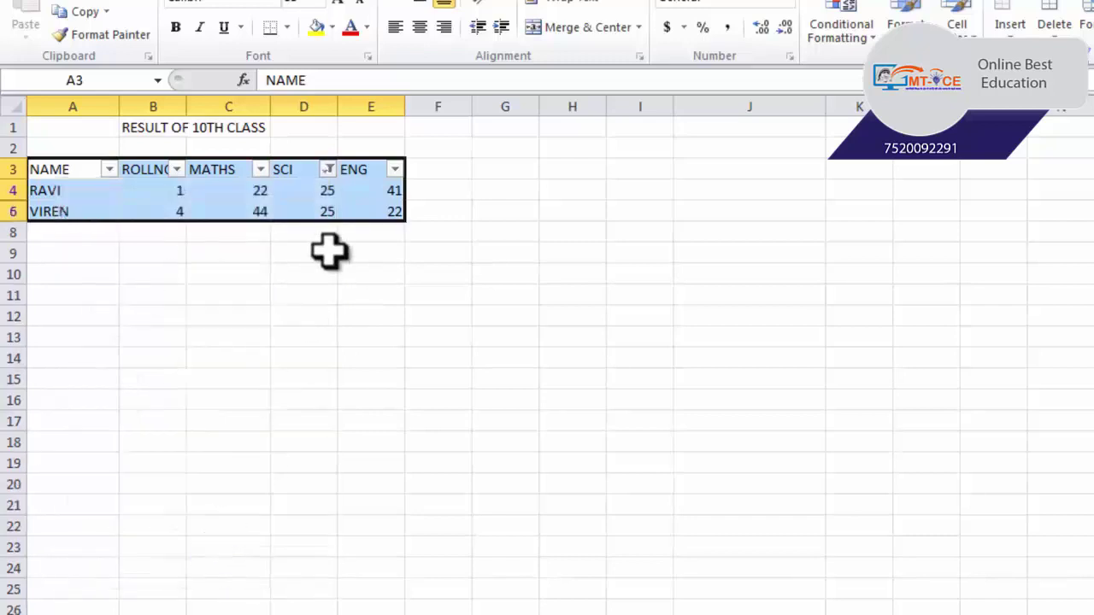
# Show all SCI values again and turn off filtering for the result table A3:E7
pyautogui.click(328, 169)
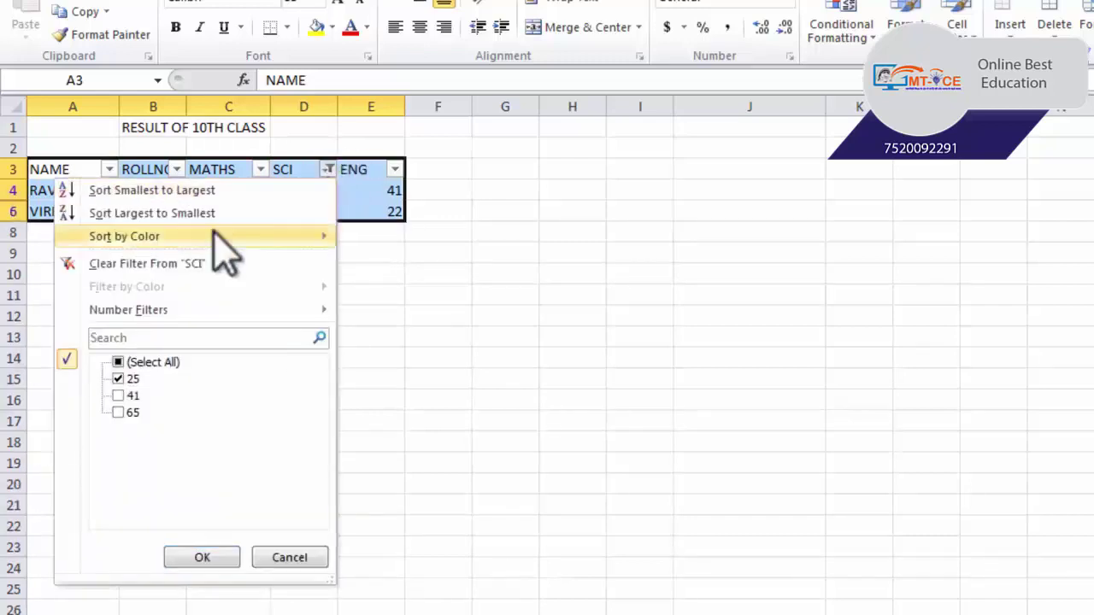
pyautogui.click(118, 362)
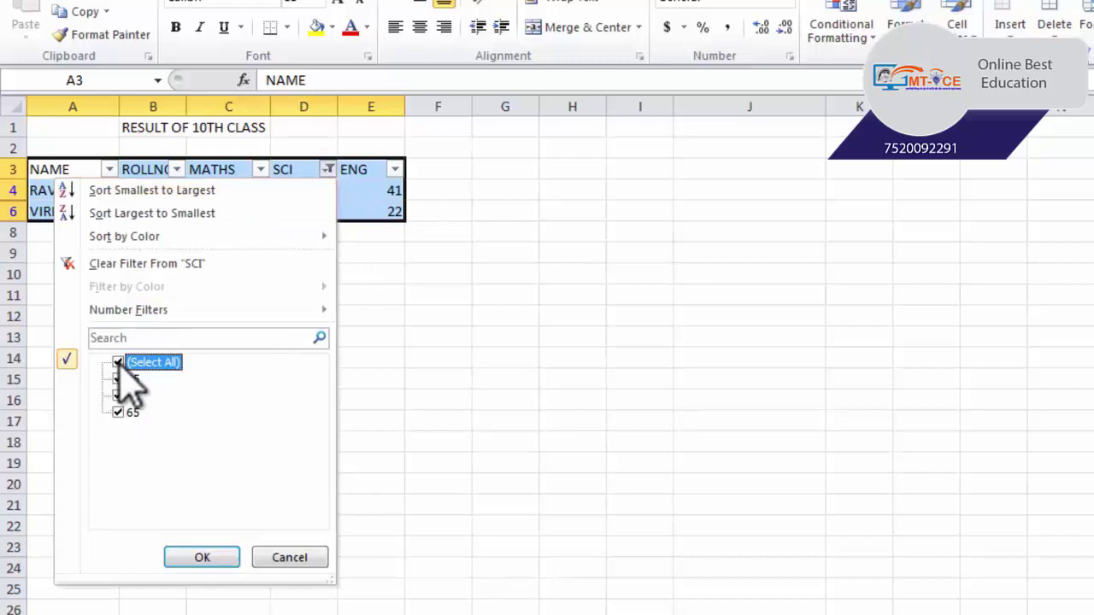
pyautogui.click(201, 560)
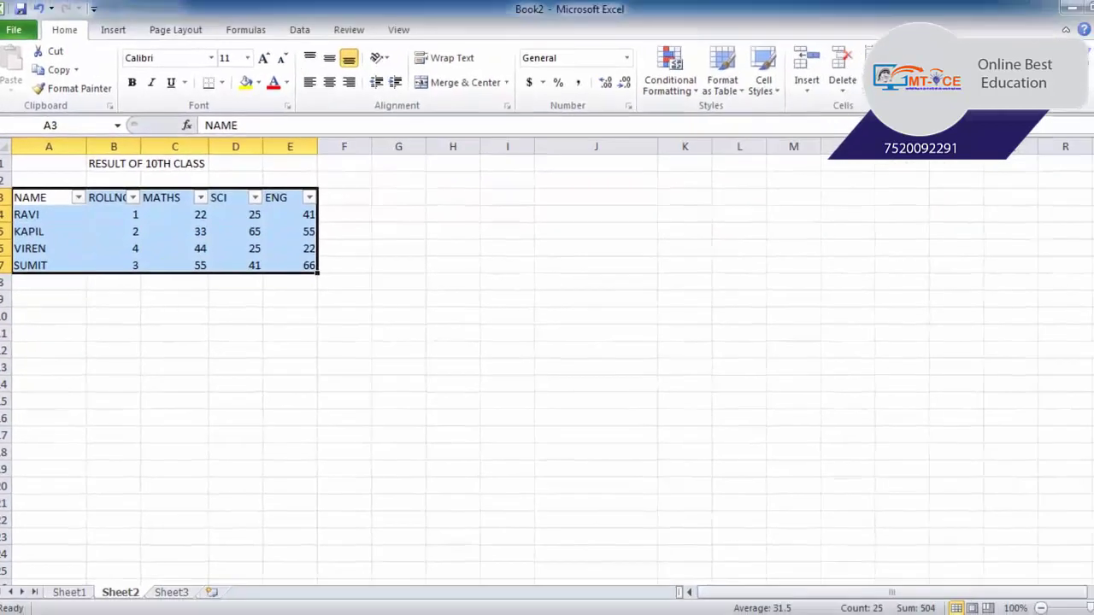
pyautogui.click(991, 79)
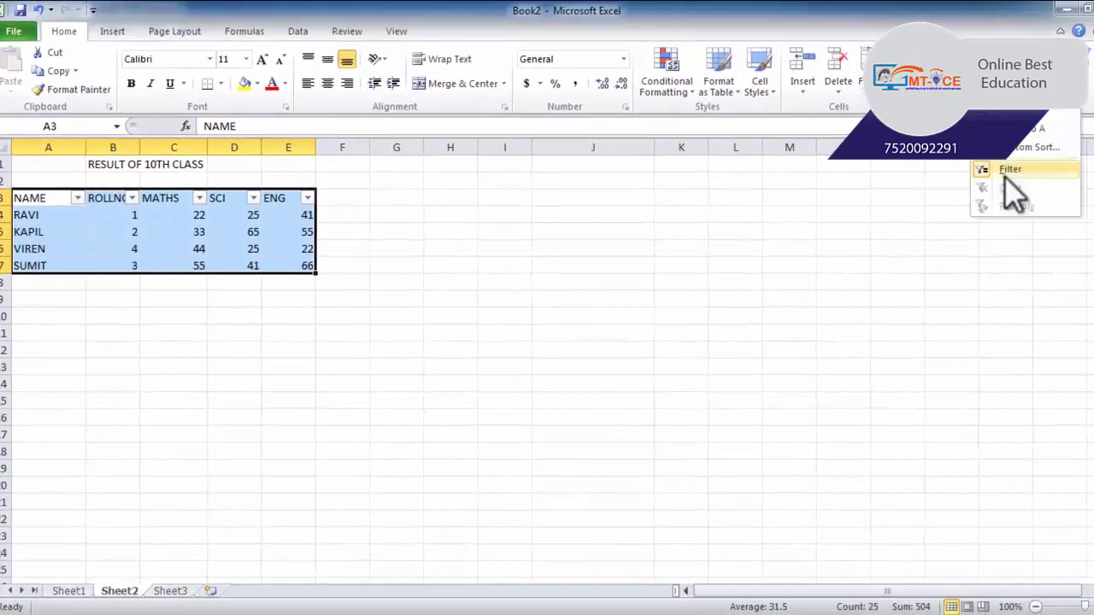
pyautogui.click(1004, 171)
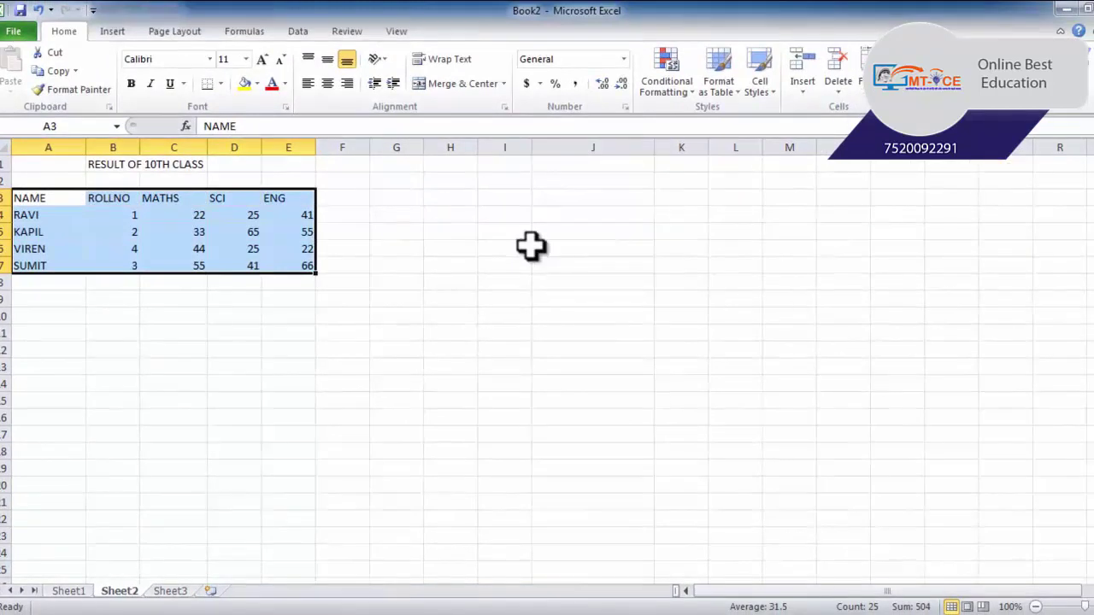
# Starting from cell A1, find the student name from A4 on the sheet, stepping through each occurrence in turn
pyautogui.hotkey('ctrl', 'Home')
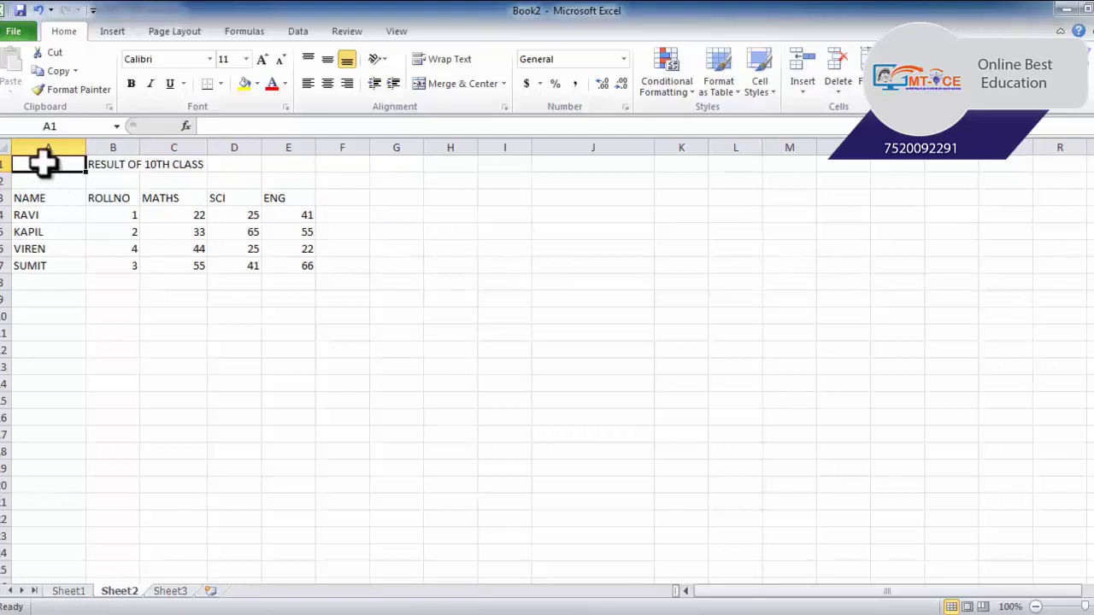
pyautogui.click(43, 218)
pyautogui.click(31, 164)
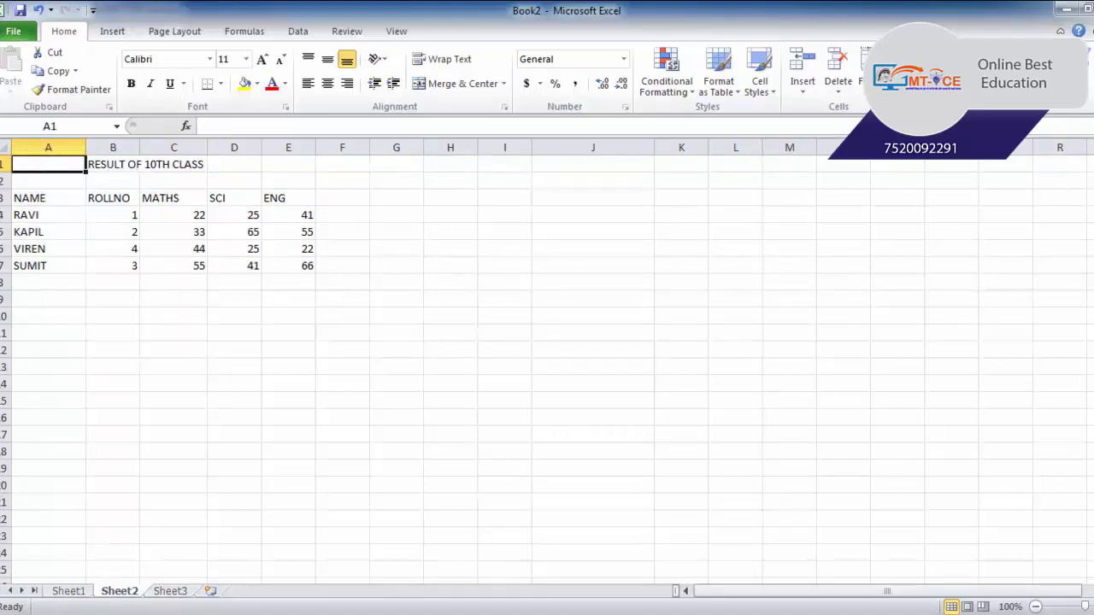
pyautogui.click(1050, 101)
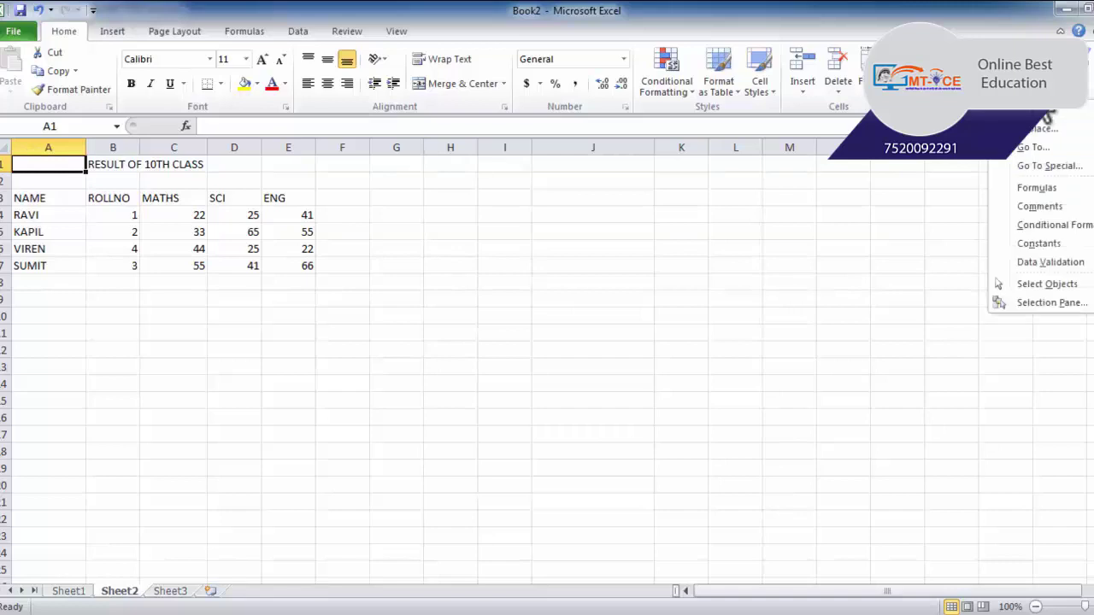
pyautogui.click(1045, 128)
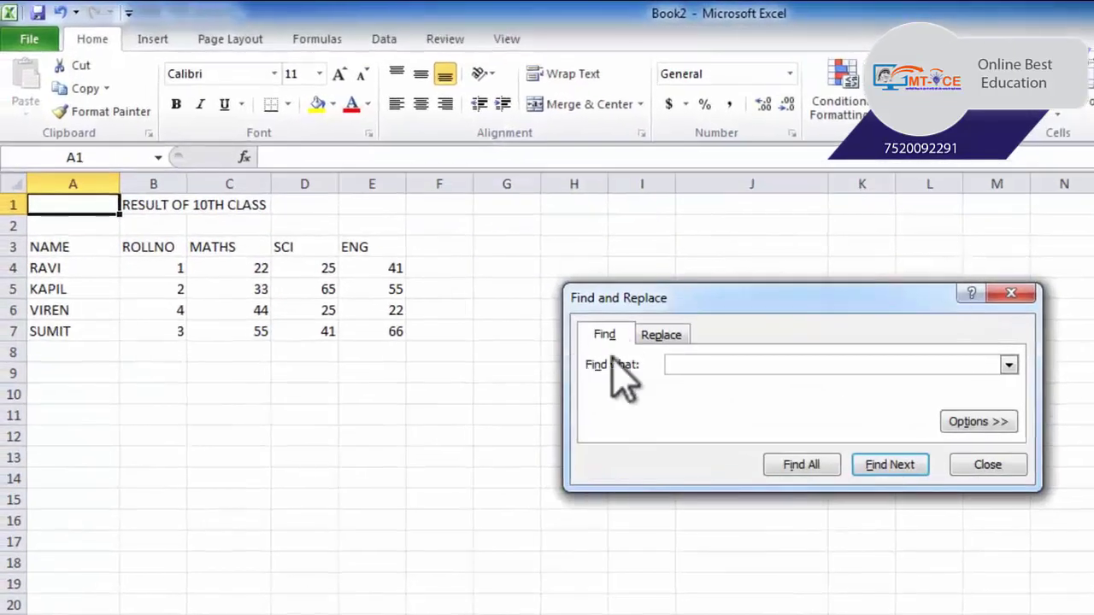
pyautogui.moveTo(720, 306); pyautogui.dragTo(723, 327)
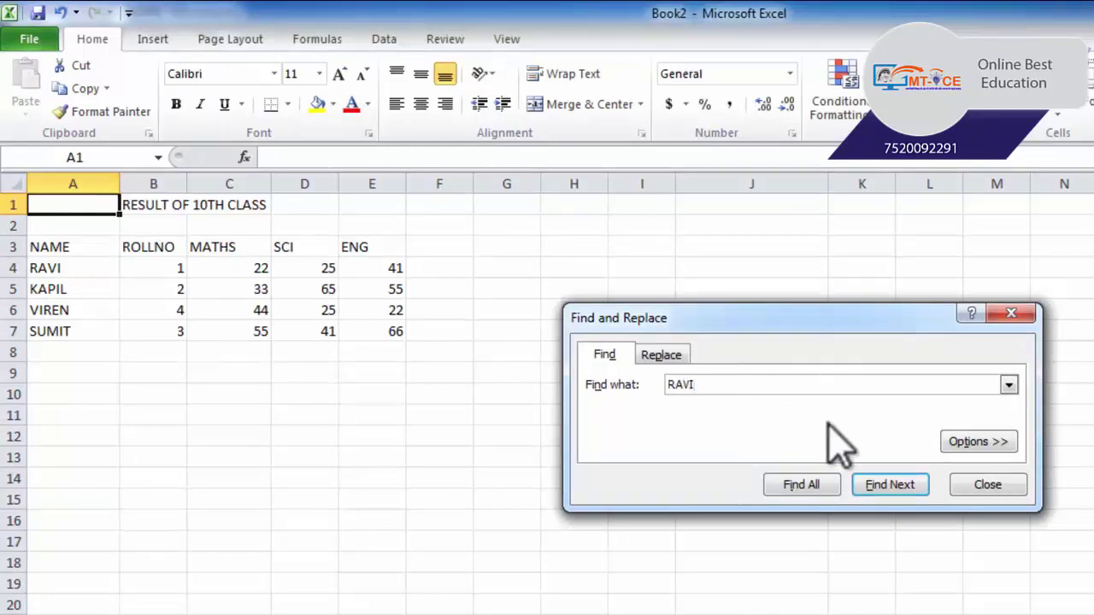
pyautogui.click(876, 494)
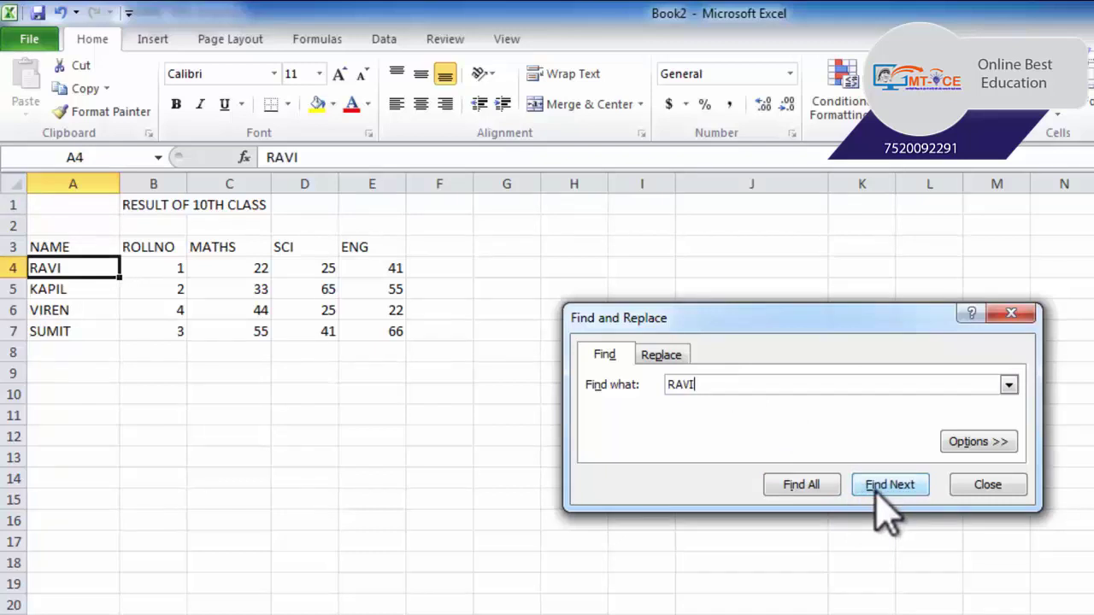
pyautogui.click(875, 491)
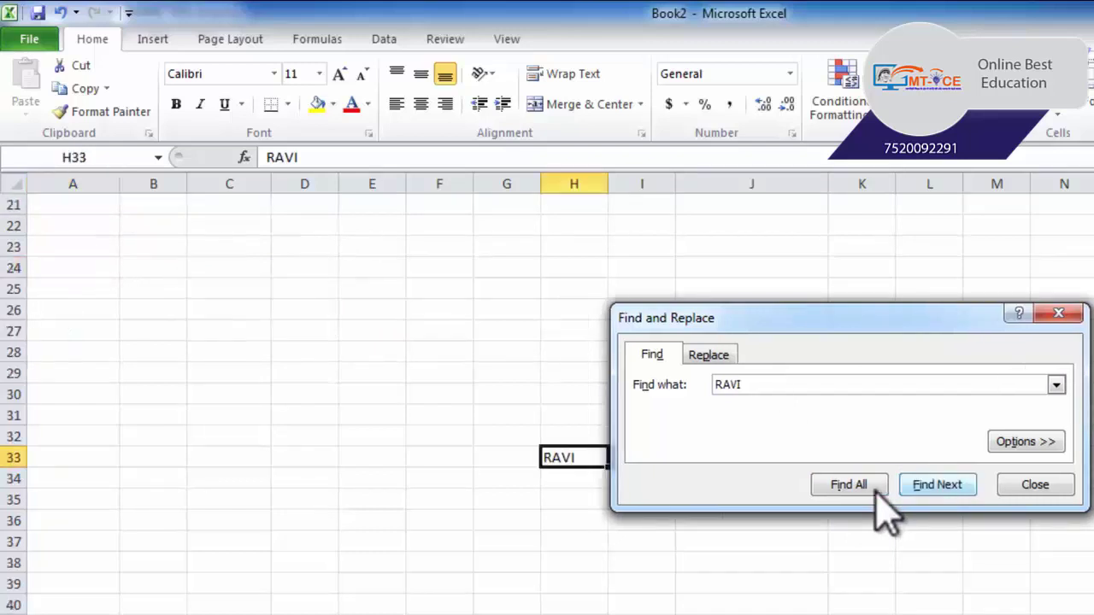
pyautogui.press('Return')
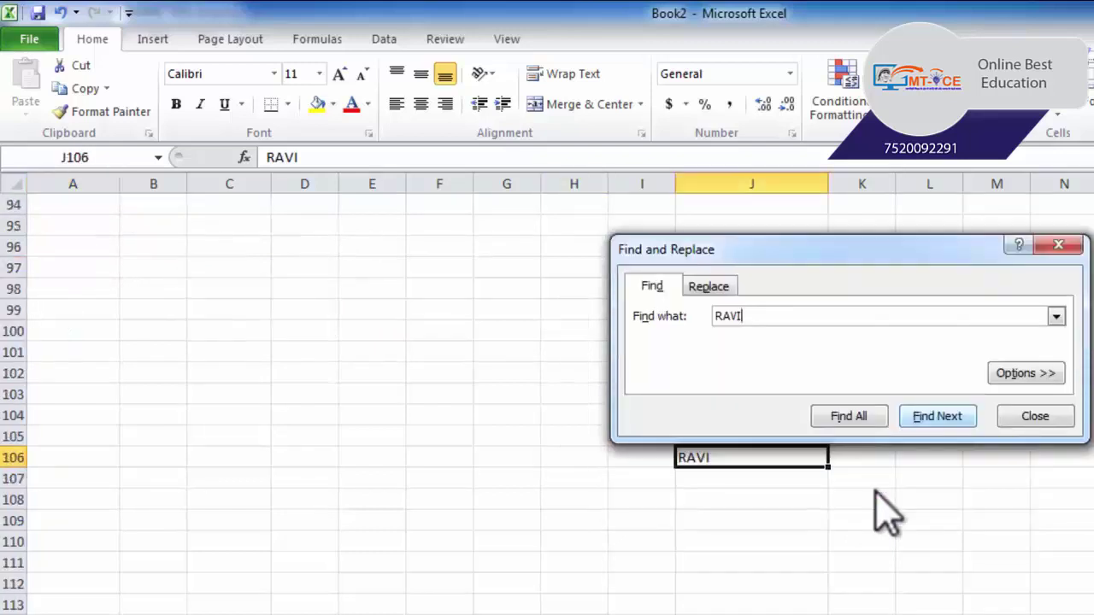
pyautogui.press('Return')
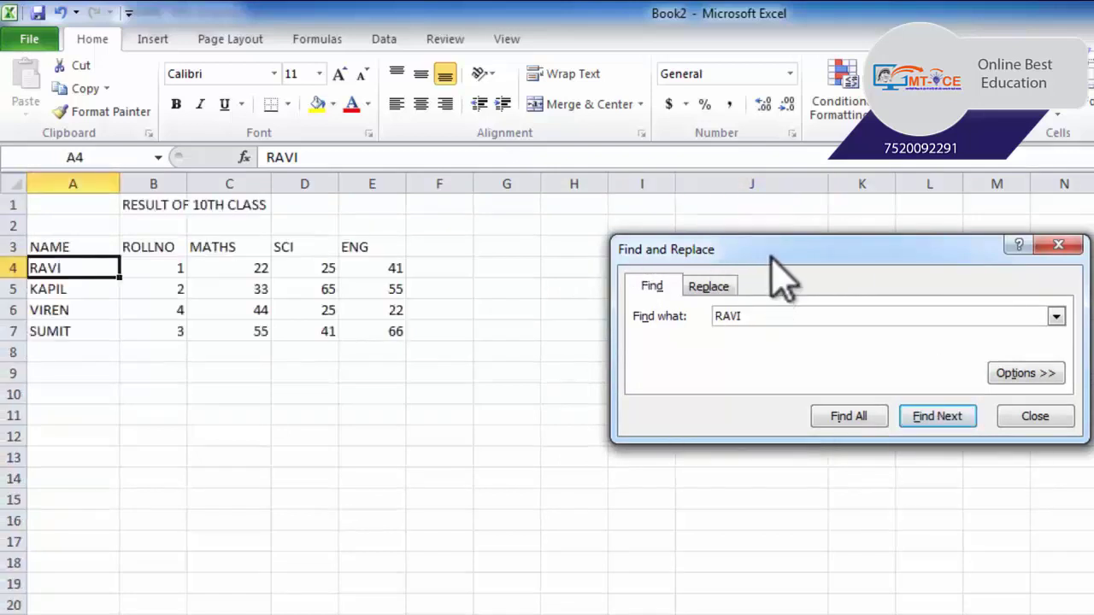
# List all occurrences of the searched student name and jump to the matches in cells H33 and A4
pyautogui.click(849, 417)
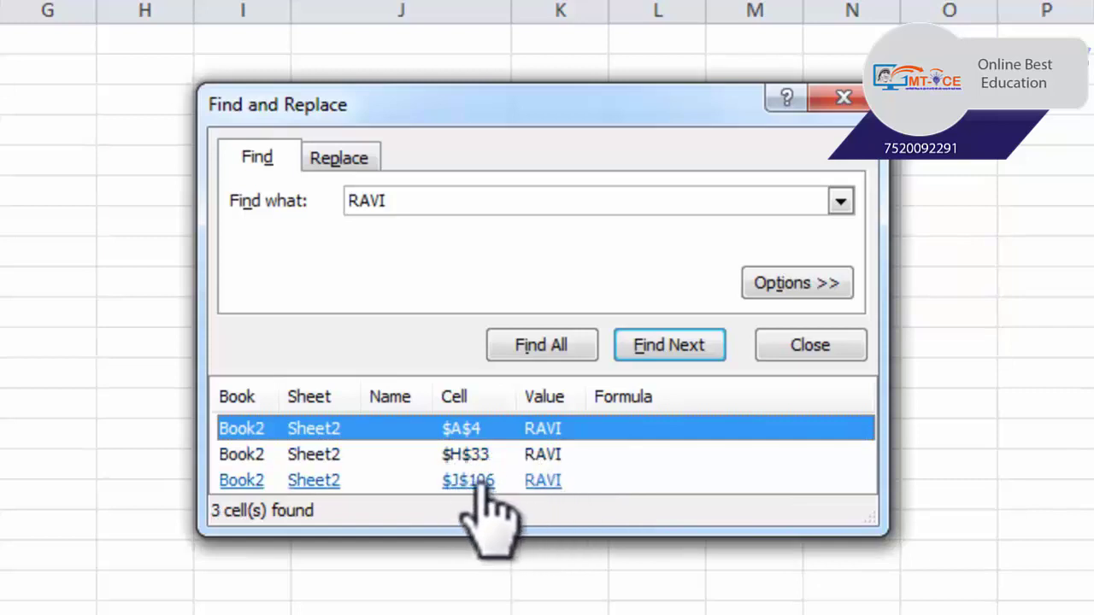
pyautogui.click(466, 454)
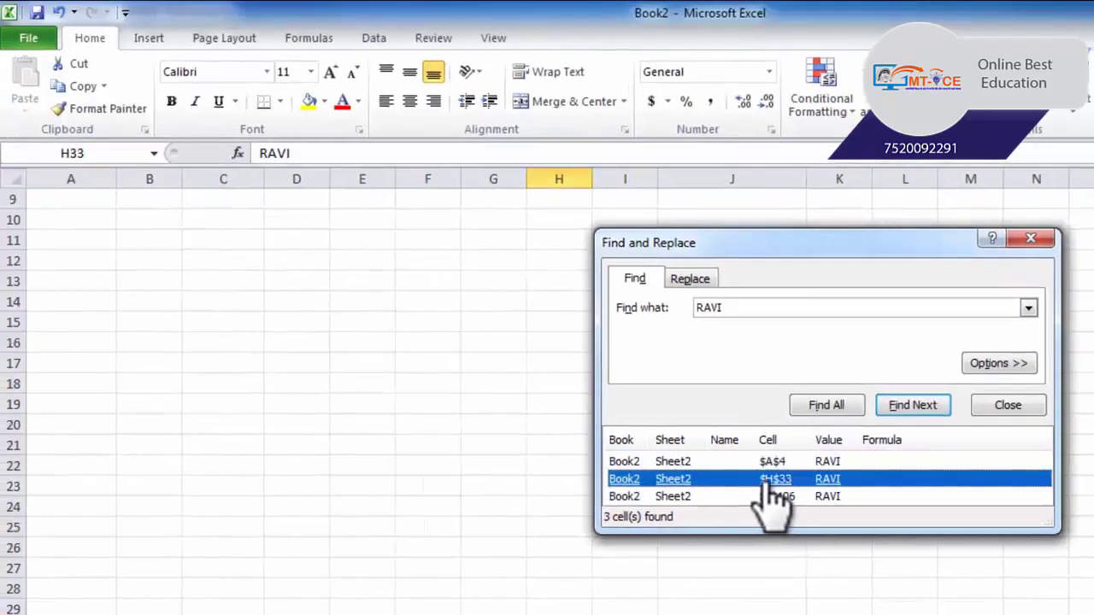
pyautogui.press('Return')
pyautogui.press('Return')
pyautogui.press('Return')
pyautogui.click(752, 462)
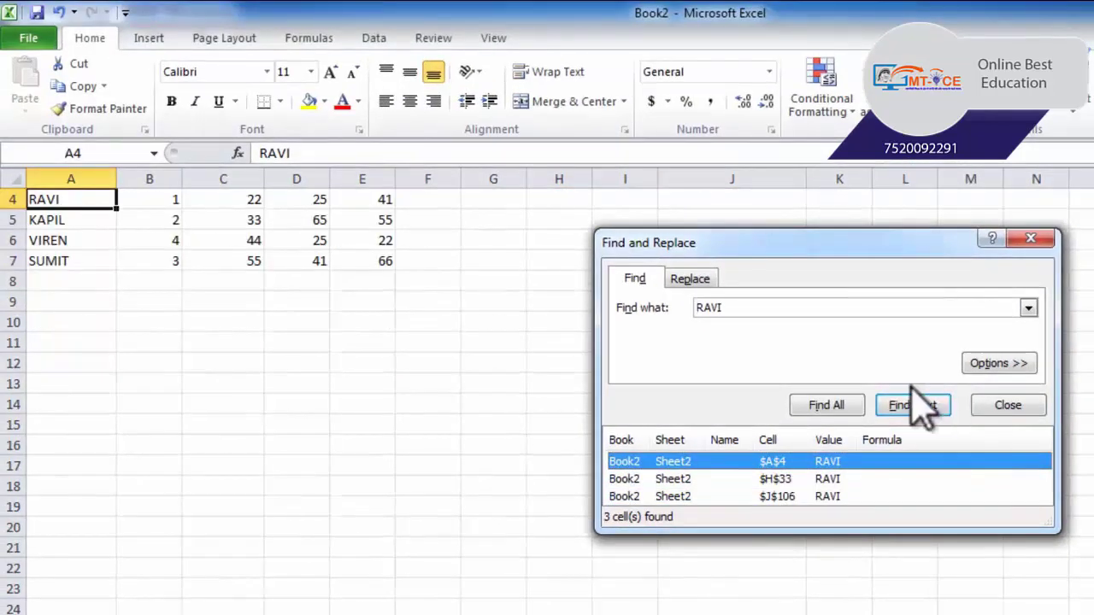
# Replace the searched student name with a different first name in cells A4 and H33, one occurrence at a time
pyautogui.click(690, 280)
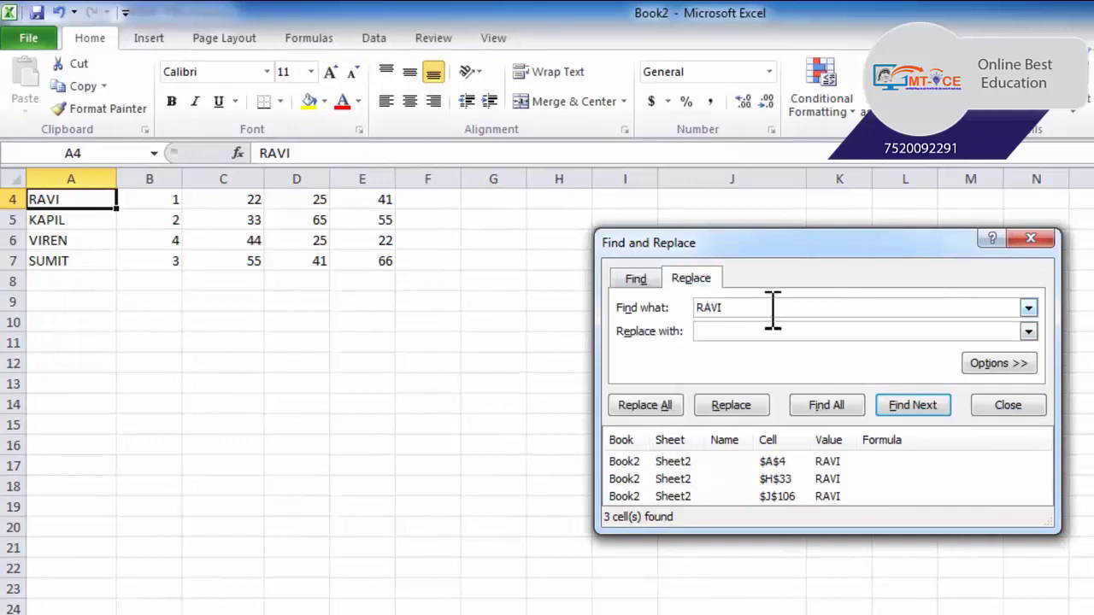
pyautogui.moveTo(732, 308); pyautogui.dragTo(699, 325)
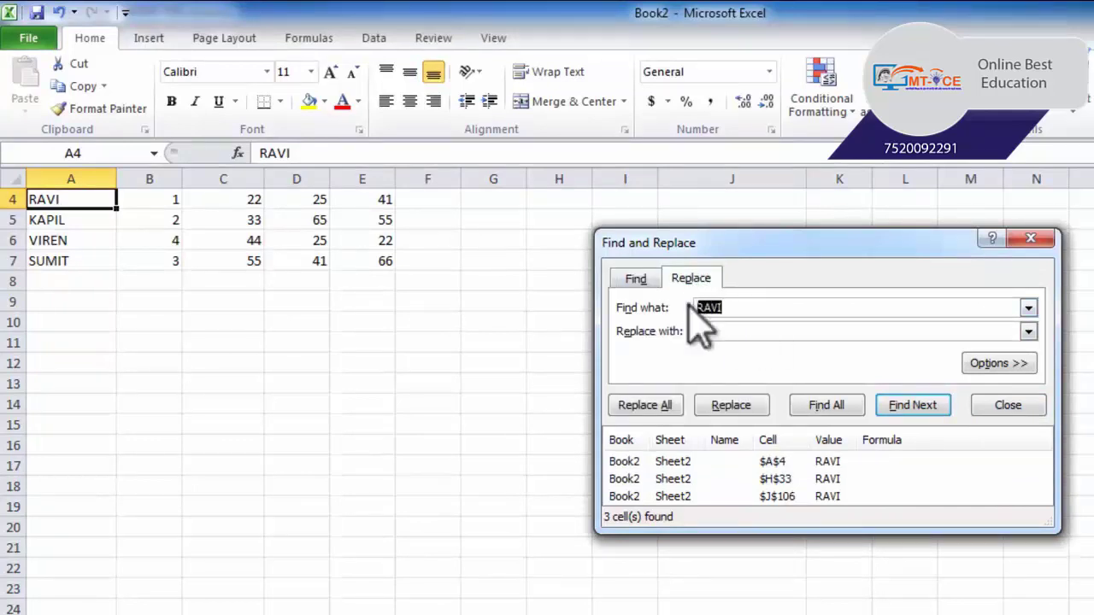
pyautogui.click(724, 331)
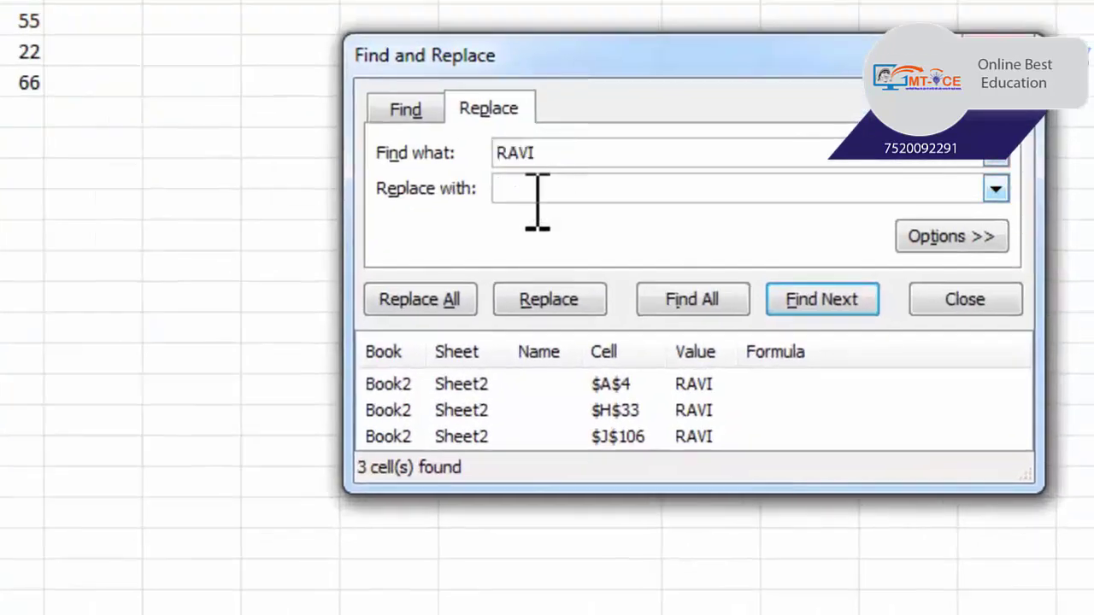
pyautogui.moveTo(499, 154); pyautogui.dragTo(555, 152)
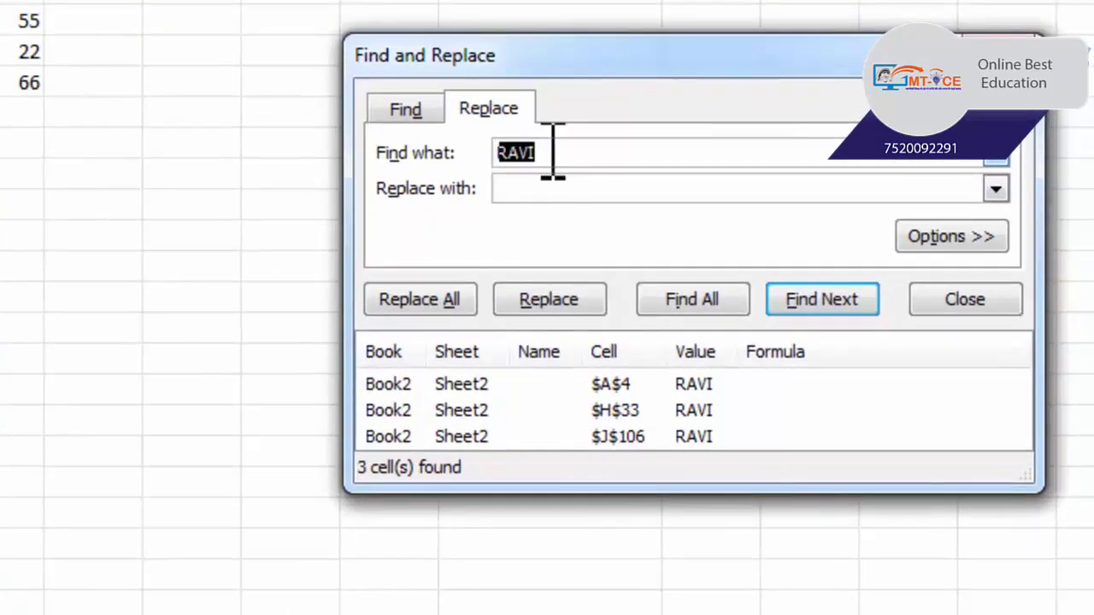
pyautogui.click(530, 189)
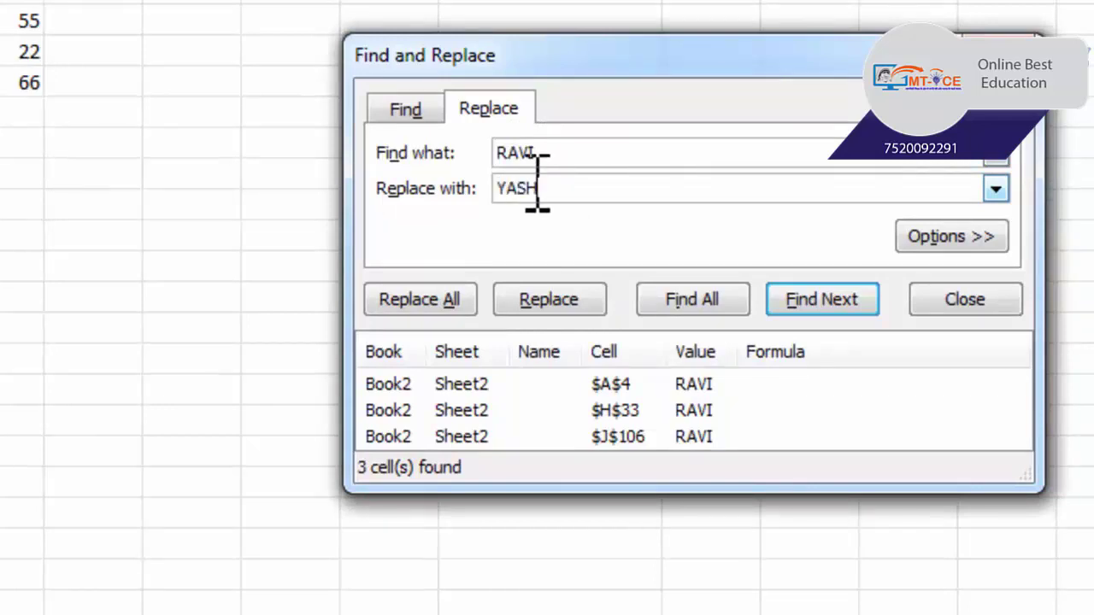
pyautogui.click(567, 151)
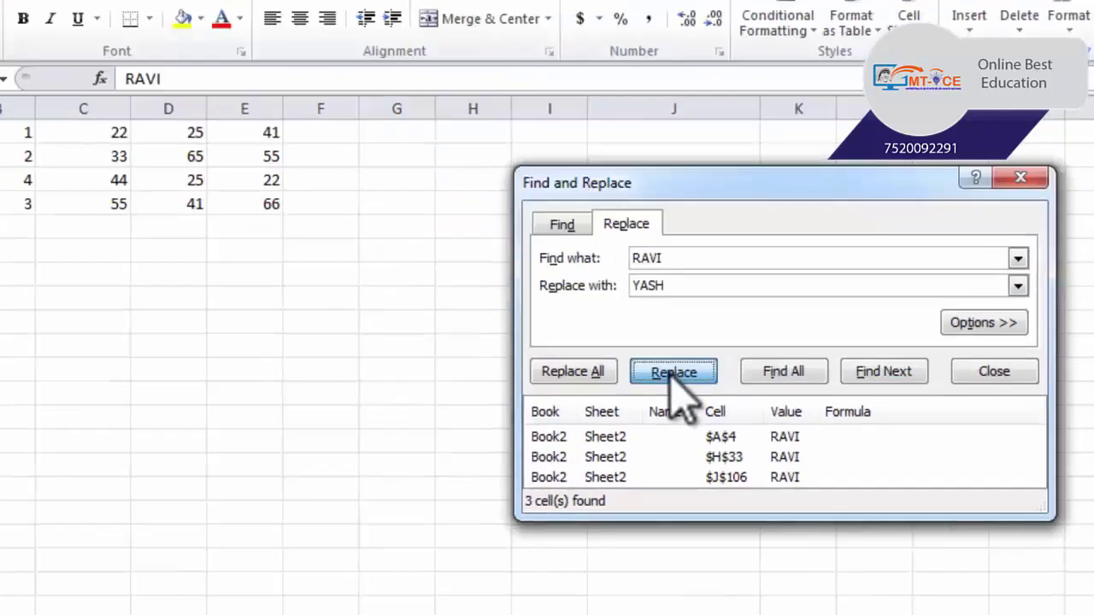
pyautogui.click(547, 300)
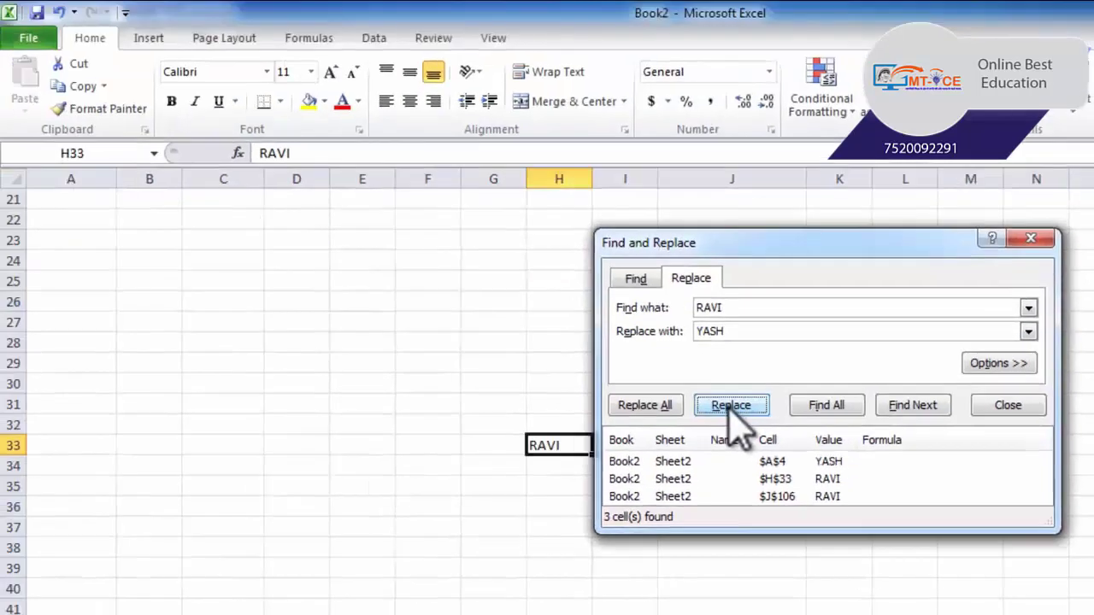
pyautogui.click(728, 407)
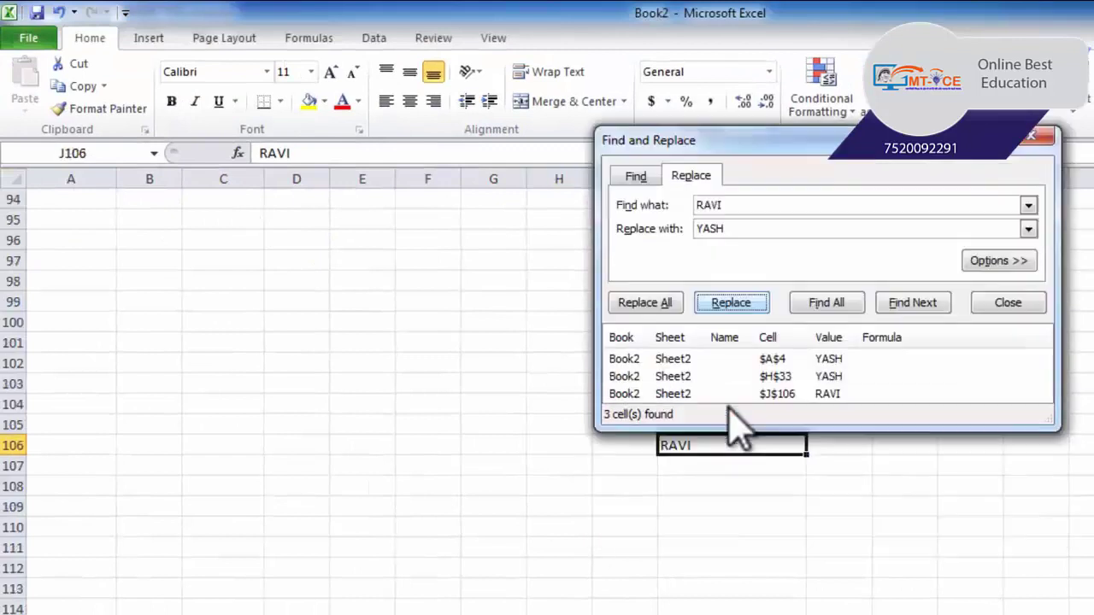
# Replace all remaining occurrences of the searched name, close Find and Replace, and check the name in cell A4
pyautogui.click(660, 303)
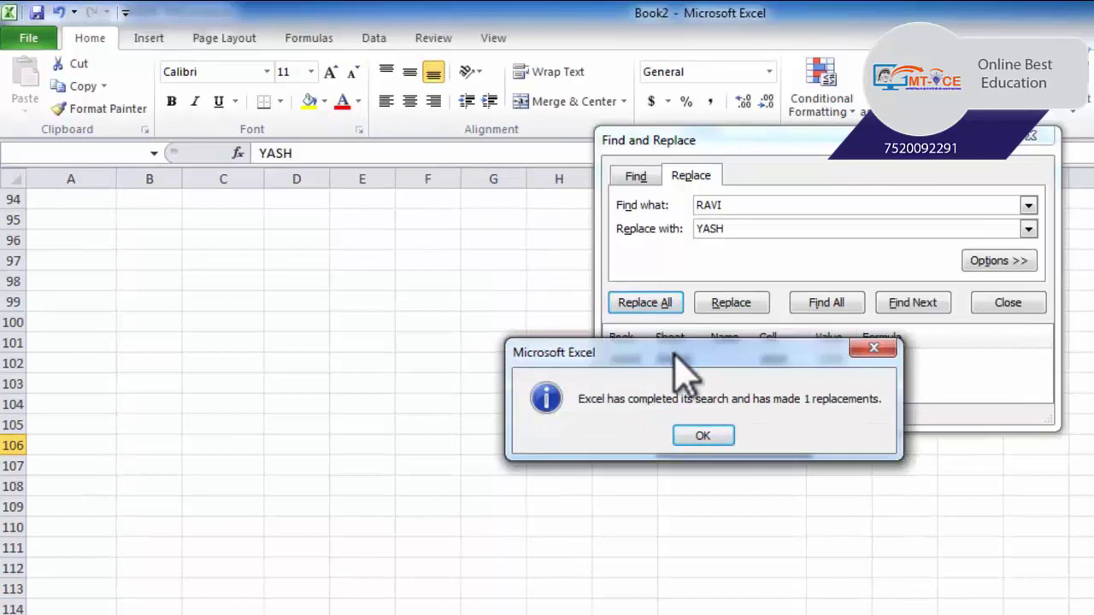
pyautogui.moveTo(674, 353); pyautogui.dragTo(326, 321)
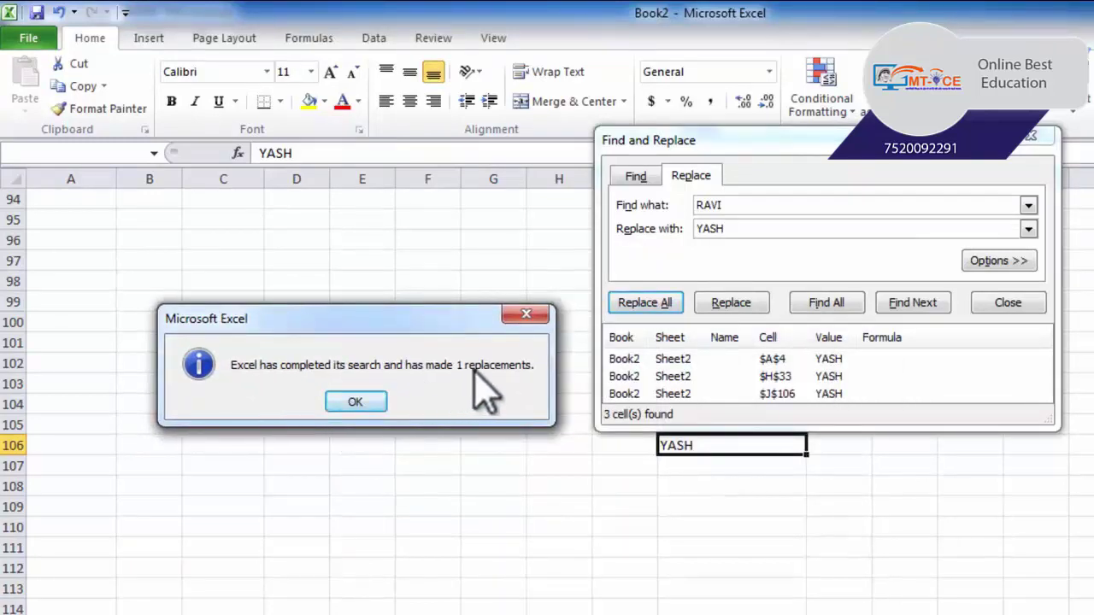
pyautogui.click(357, 401)
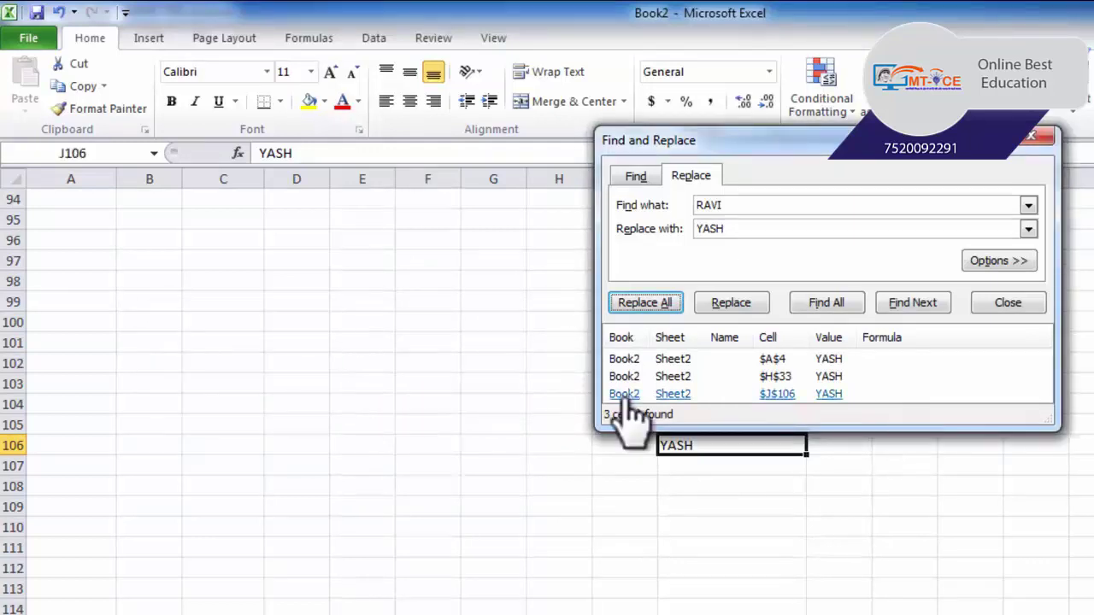
pyautogui.click(985, 303)
pyautogui.scroll(6, 206, 311)
pyautogui.scroll(20, 207, 311)
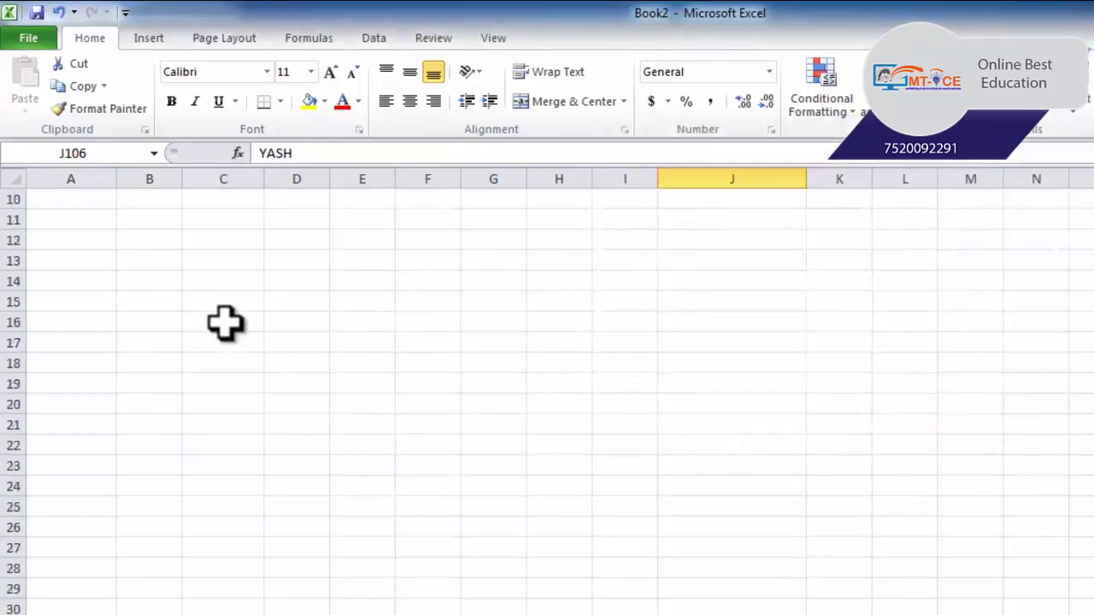
pyautogui.click(77, 266)
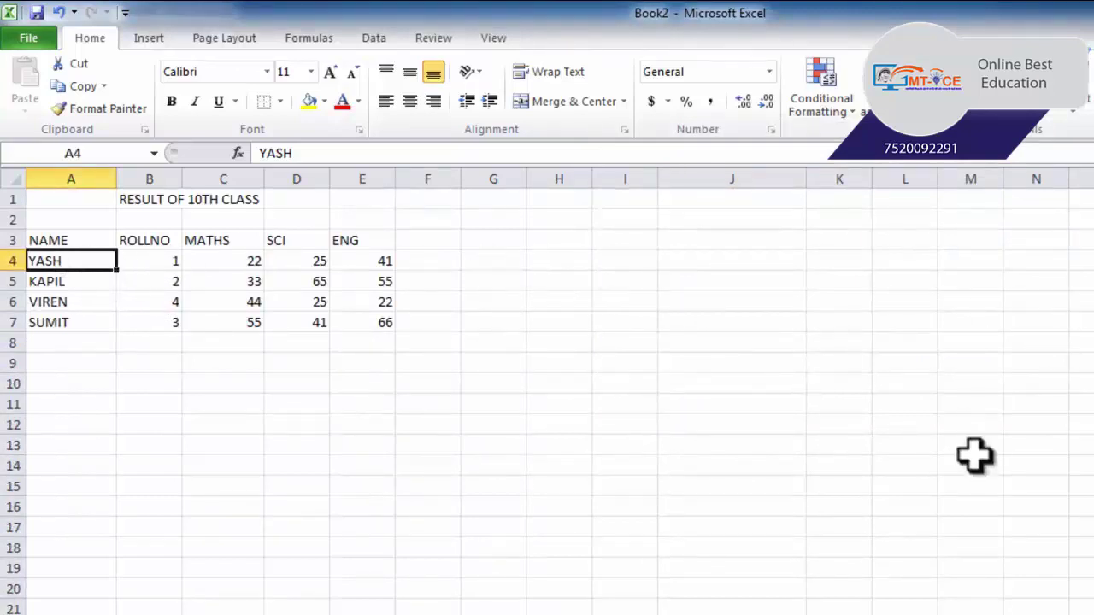
# From cell I4, use Go To to jump to cell A10 and from there to cell D5000
pyautogui.click(599, 265)
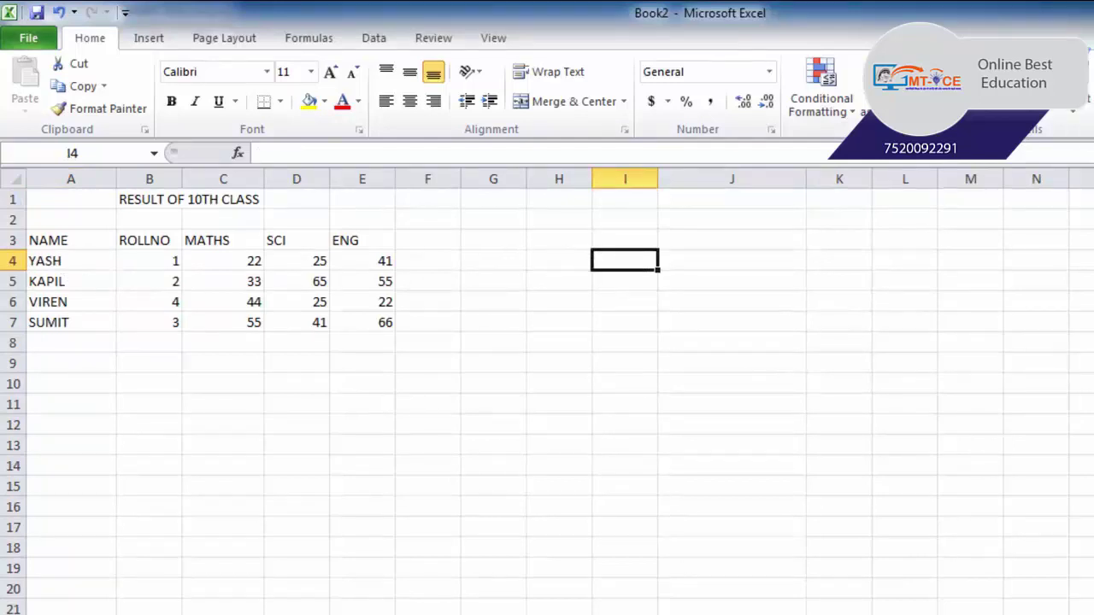
pyautogui.hotkey('ctrl', 'g')
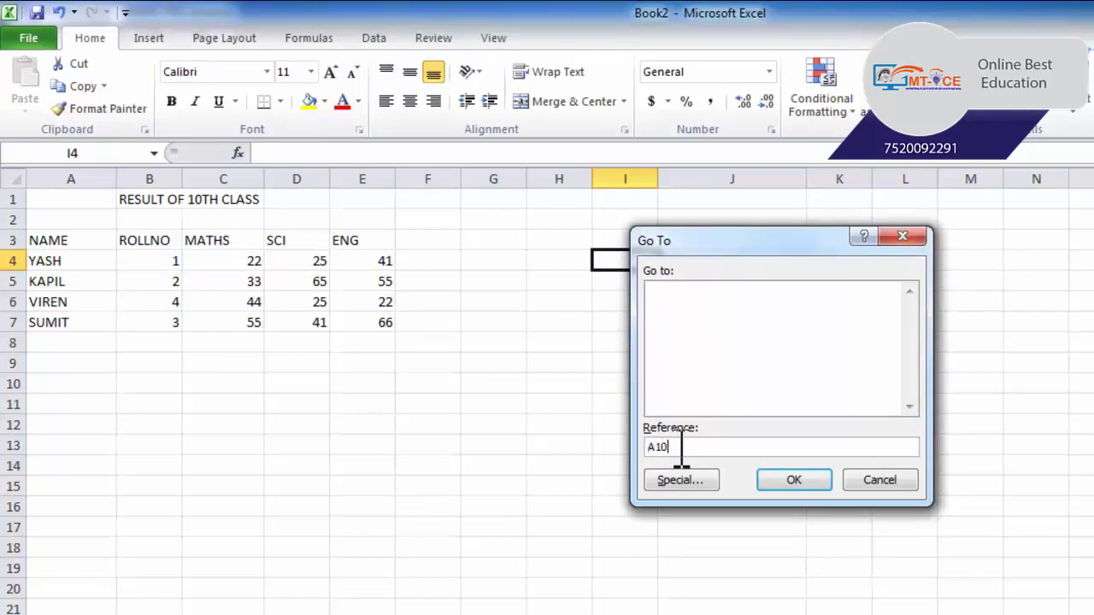
pyautogui.click(781, 481)
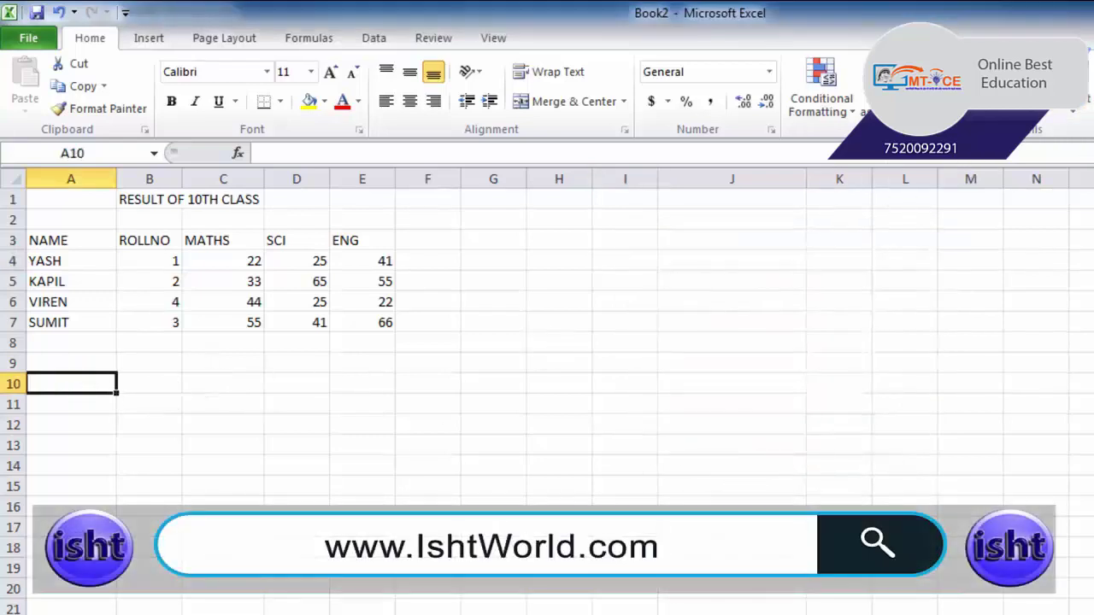
pyautogui.hotkey('ctrl', 'g')
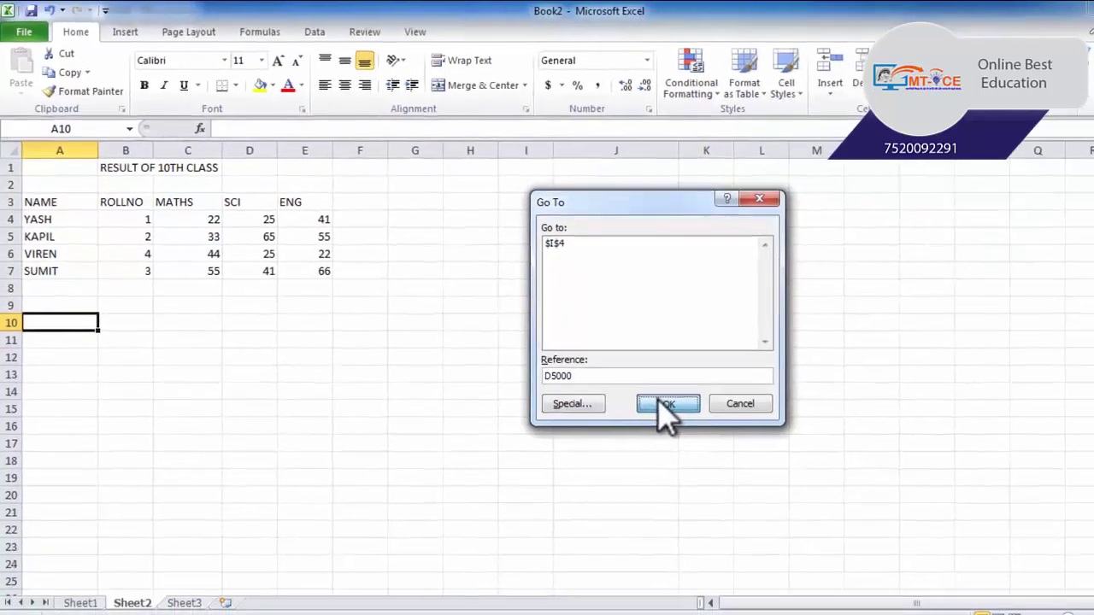
pyautogui.click(782, 485)
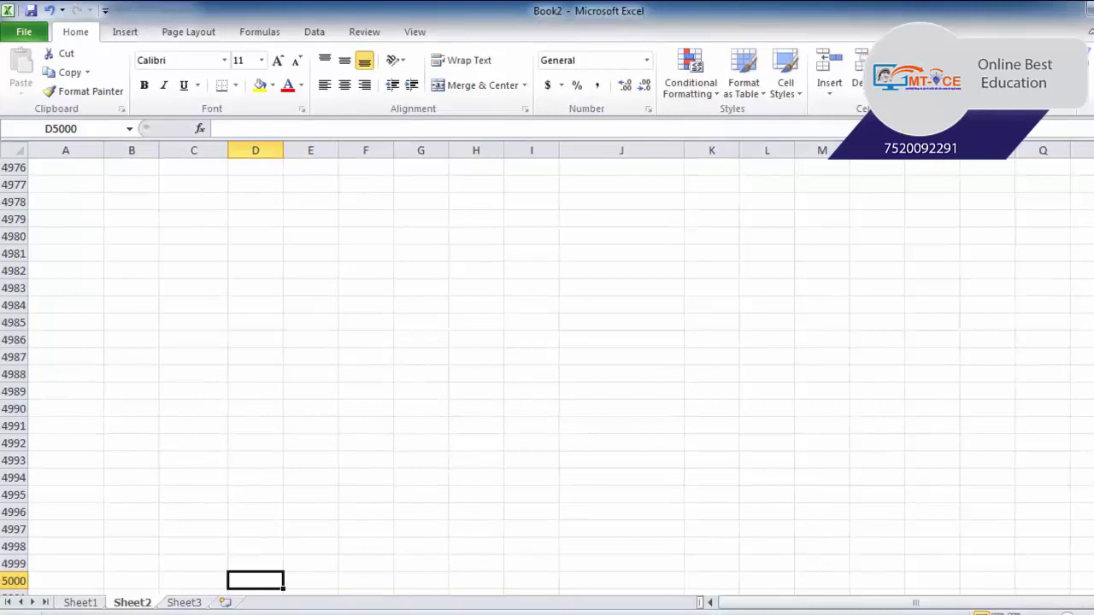
pyautogui.click(1058, 108)
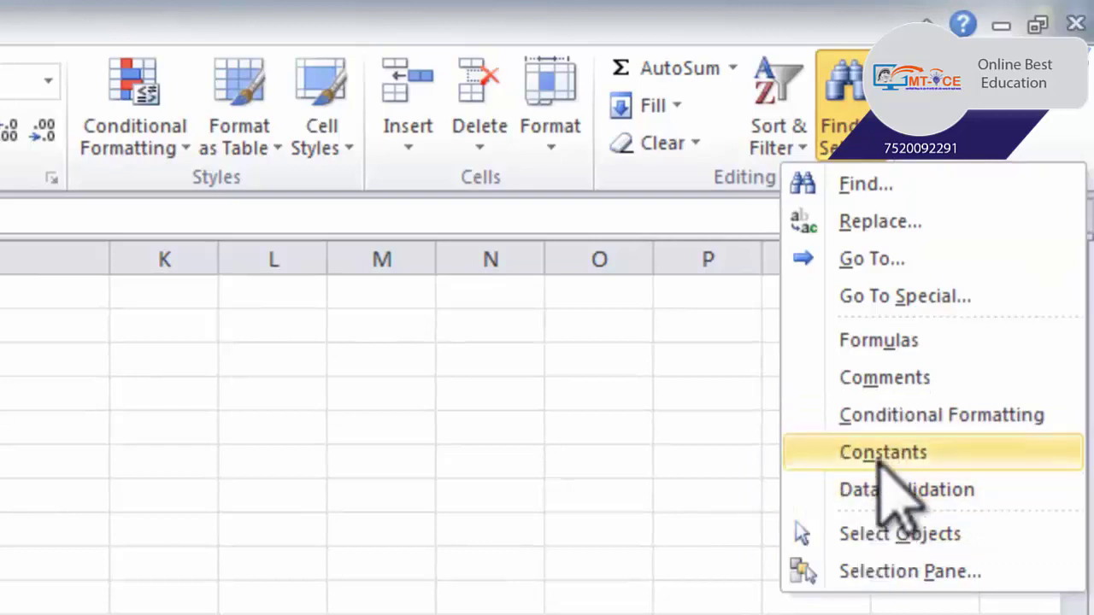
pyautogui.click(928, 168)
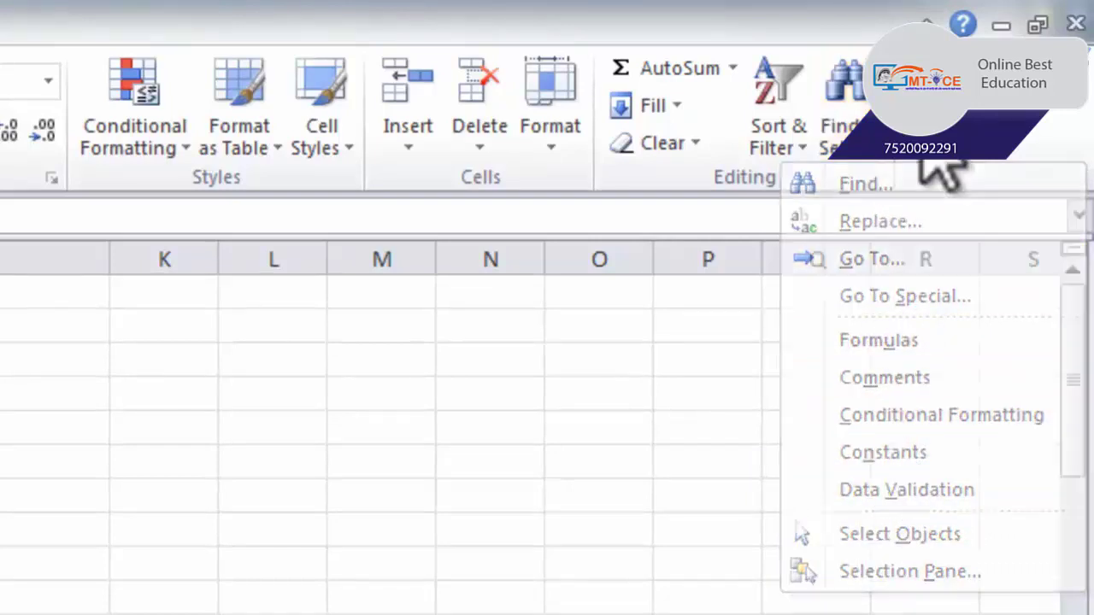